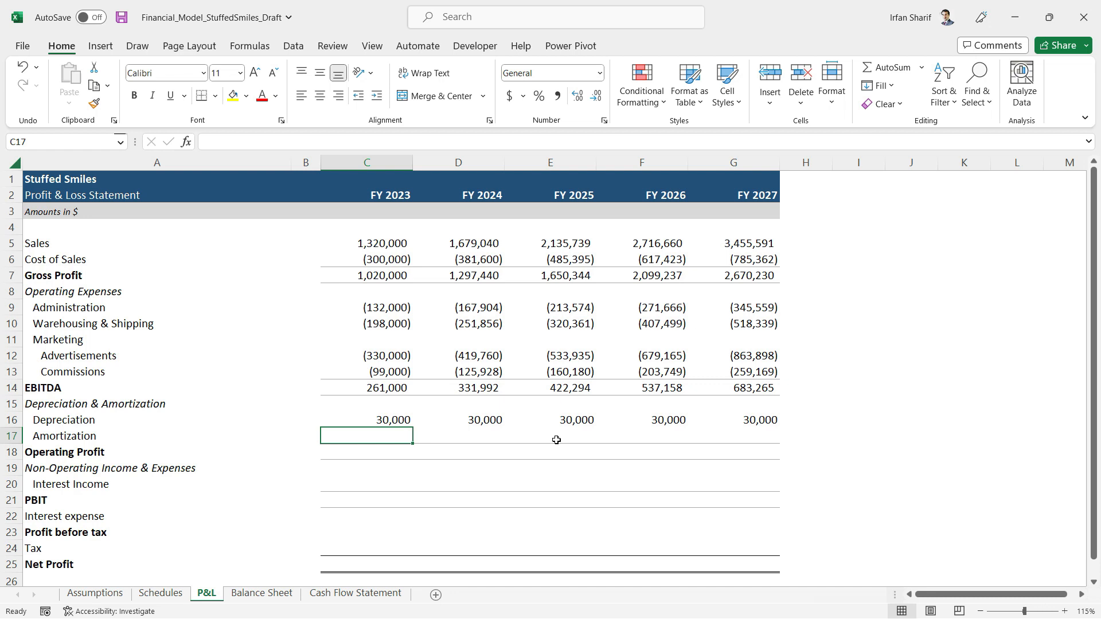
# - Inspect the FY 2023 depreciation formula in the P&L and open the Schedules sheet
pyautogui.click(386, 415)
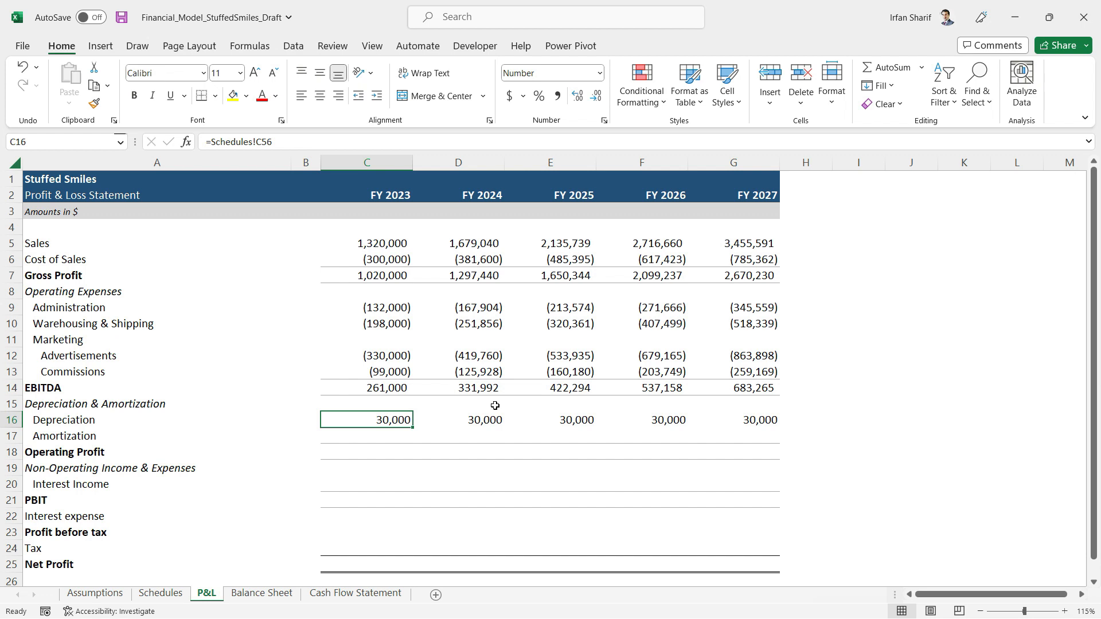
pyautogui.press('Down')
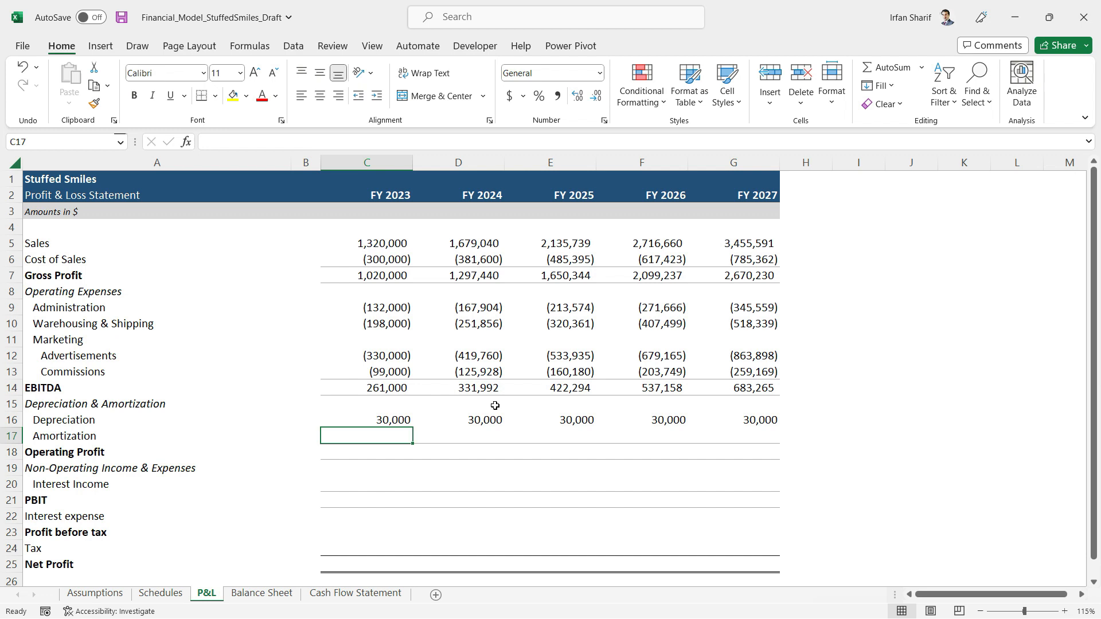
pyautogui.click(161, 593)
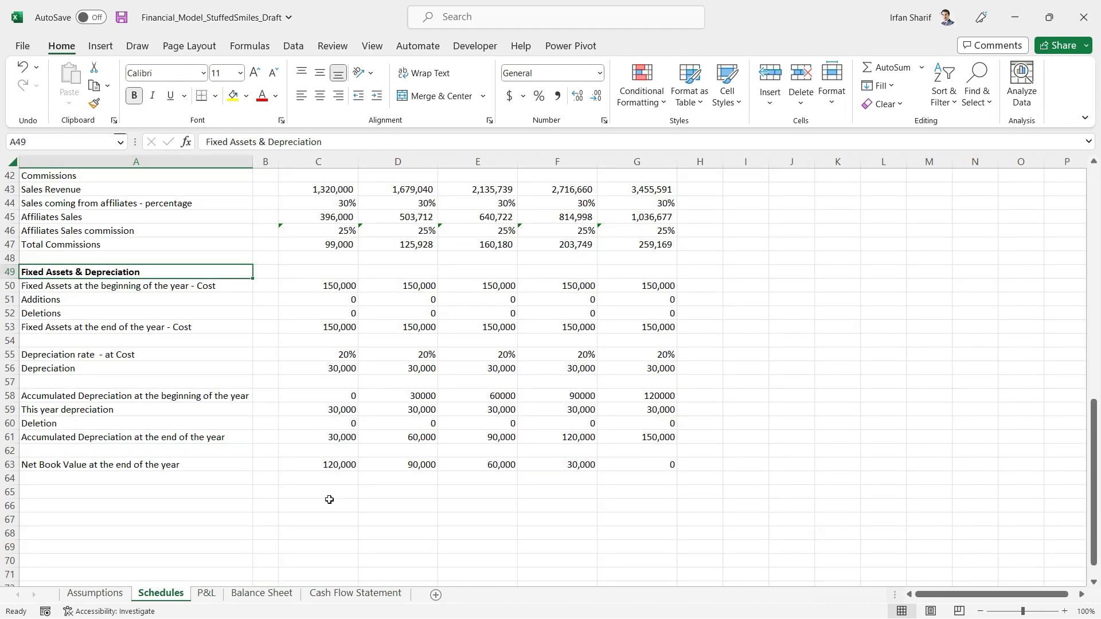
# - Look over the Fixed Assets & Depreciation schedule in rows 49 to 63 and the empty rows below it
pyautogui.press('Down')
pyautogui.press('Down')
pyautogui.press('Down')
pyautogui.press('Down')
pyautogui.press('Down')
pyautogui.press('Down')
pyautogui.press('Down')
pyautogui.press('Down')
pyautogui.press('Down')
pyautogui.press('Down')
pyautogui.press('Down')
pyautogui.press('Down')
pyautogui.press('Down')
pyautogui.press('Down')
pyautogui.press('Down')
pyautogui.press('Down')
pyautogui.press('Down')
pyautogui.press('Down')
pyautogui.press('Down')
pyautogui.press('Down')
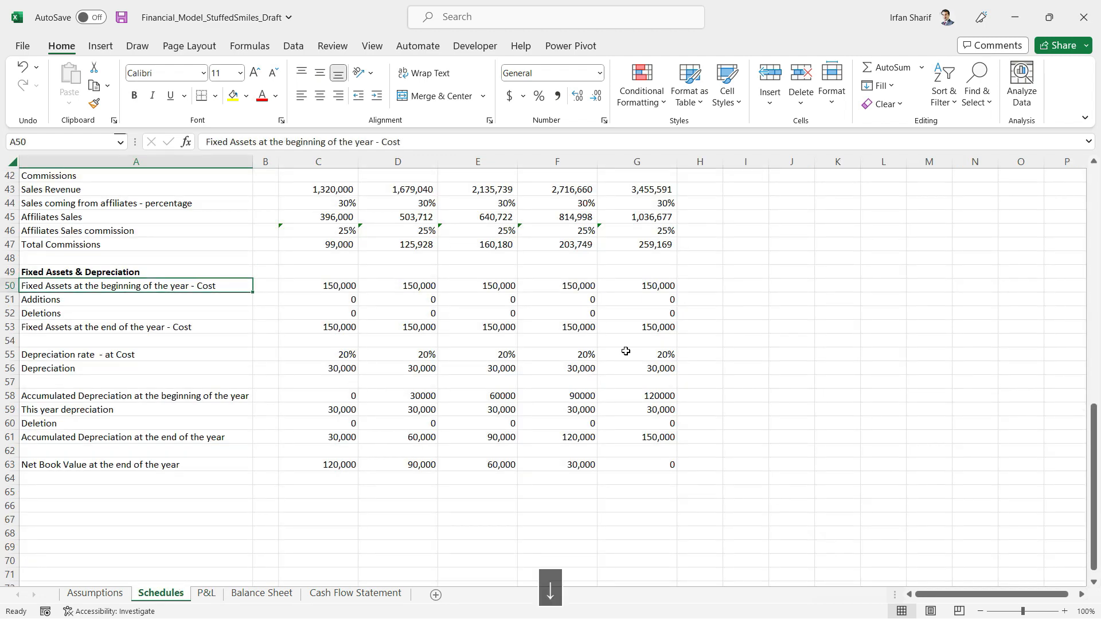
pyautogui.press('Down')
pyautogui.press('Down')
pyautogui.press('Down')
pyautogui.press('Down')
pyautogui.press('Down')
pyautogui.press('Down')
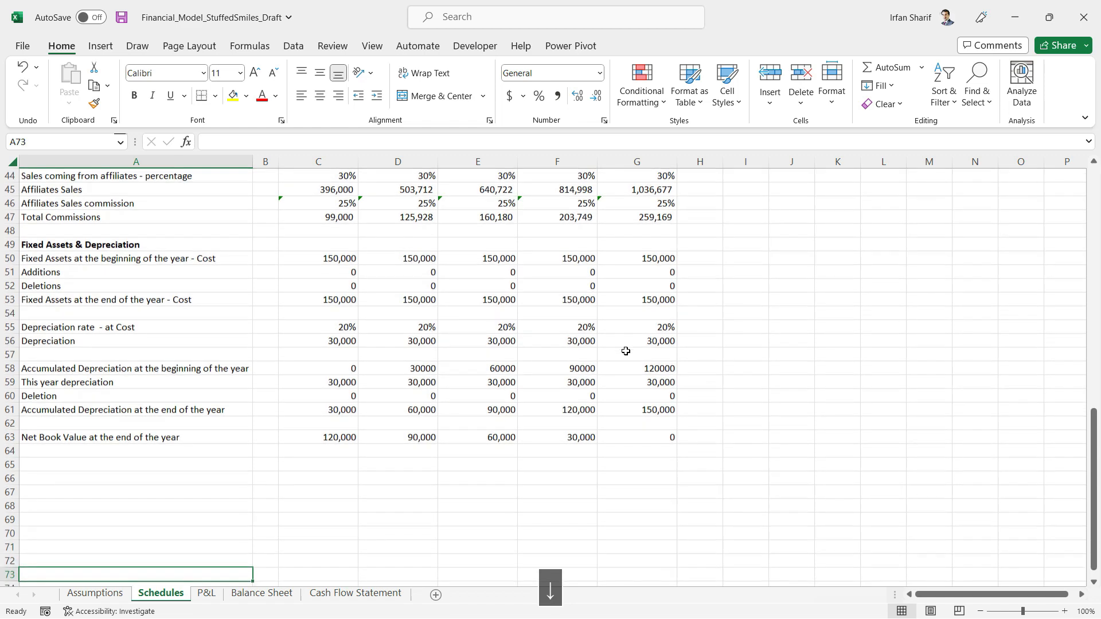
pyautogui.press('Up')
pyautogui.press('Up')
pyautogui.press('Up')
pyautogui.press('Up')
pyautogui.press('Up')
pyautogui.press('Up')
pyautogui.press('Up')
pyautogui.press('Up')
pyautogui.press('Up')
pyautogui.press('Up')
pyautogui.press('Up')
pyautogui.press('Up')
pyautogui.press('Up')
pyautogui.press('Up')
pyautogui.press('Up')
pyautogui.press('Up')
pyautogui.press('Up')
pyautogui.press('Up')
pyautogui.press('Up')
pyautogui.press('Up')
pyautogui.press('Up')
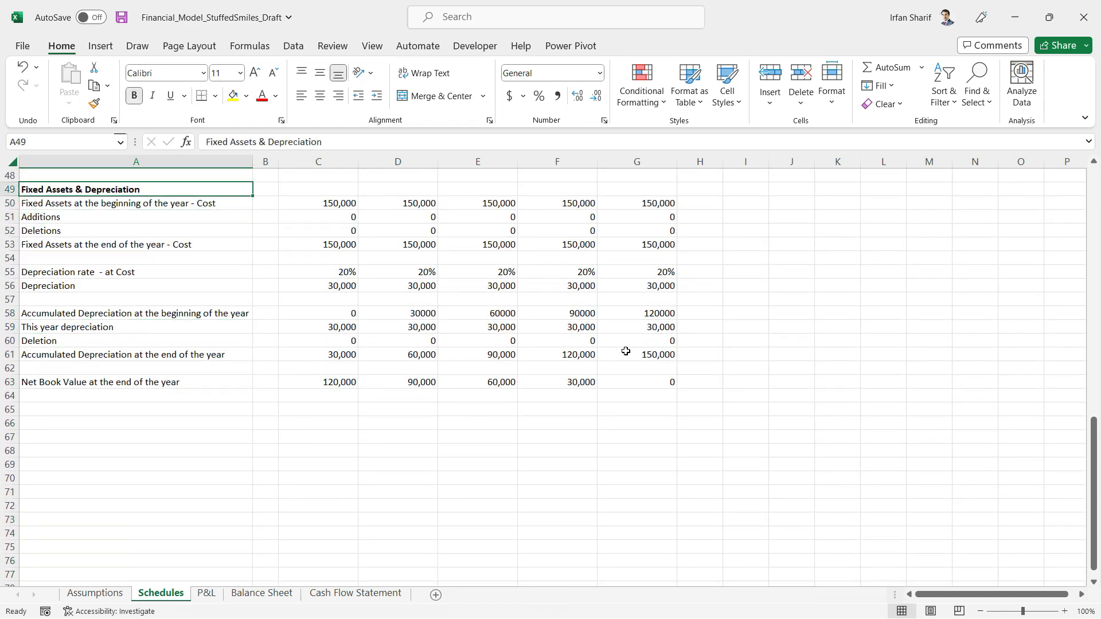
# - Copy the Fixed Assets & Depreciation schedule labels in A49:A63 and paste them starting at A66
pyautogui.hotkey('ctrl', 'alt', '-')
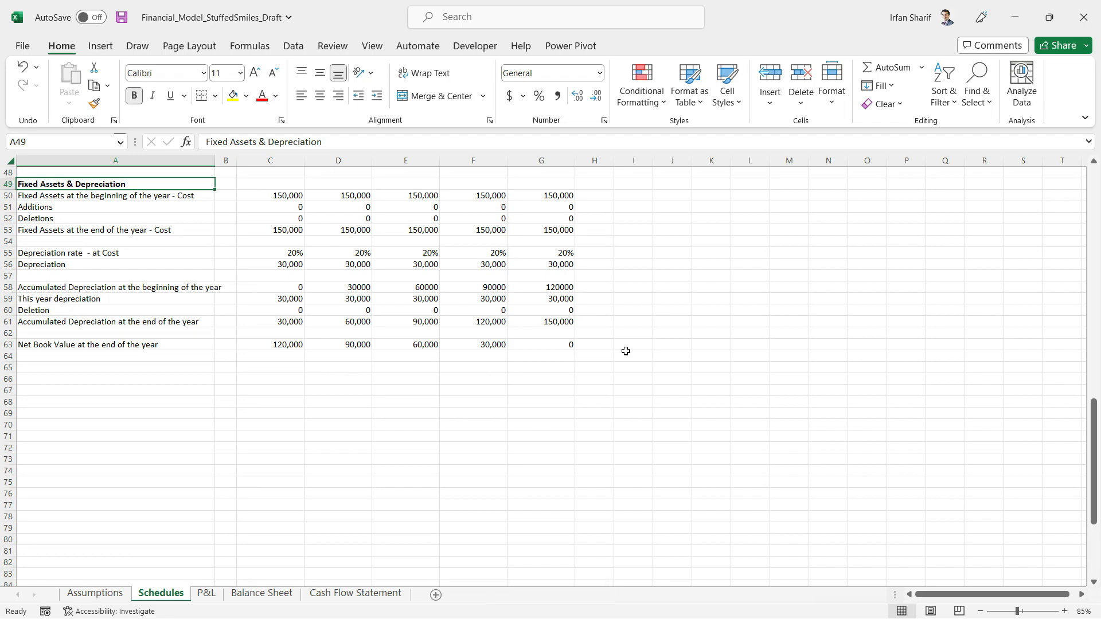
pyautogui.hotkey('ctrl', 'alt', '=')
pyautogui.hotkey('shift', 'Down')
pyautogui.hotkey('shift', 'Down')
pyautogui.hotkey('shift', 'Down')
pyautogui.hotkey('shift', 'Down')
pyautogui.hotkey('shift', 'Down')
pyautogui.hotkey('shift', 'Down')
pyautogui.hotkey('shift', 'Down')
pyautogui.hotkey('shift', 'Down')
pyautogui.hotkey('shift', 'Down')
pyautogui.hotkey('shift', 'Down')
pyautogui.hotkey('shift', 'Down')
pyautogui.hotkey('shift', 'Down')
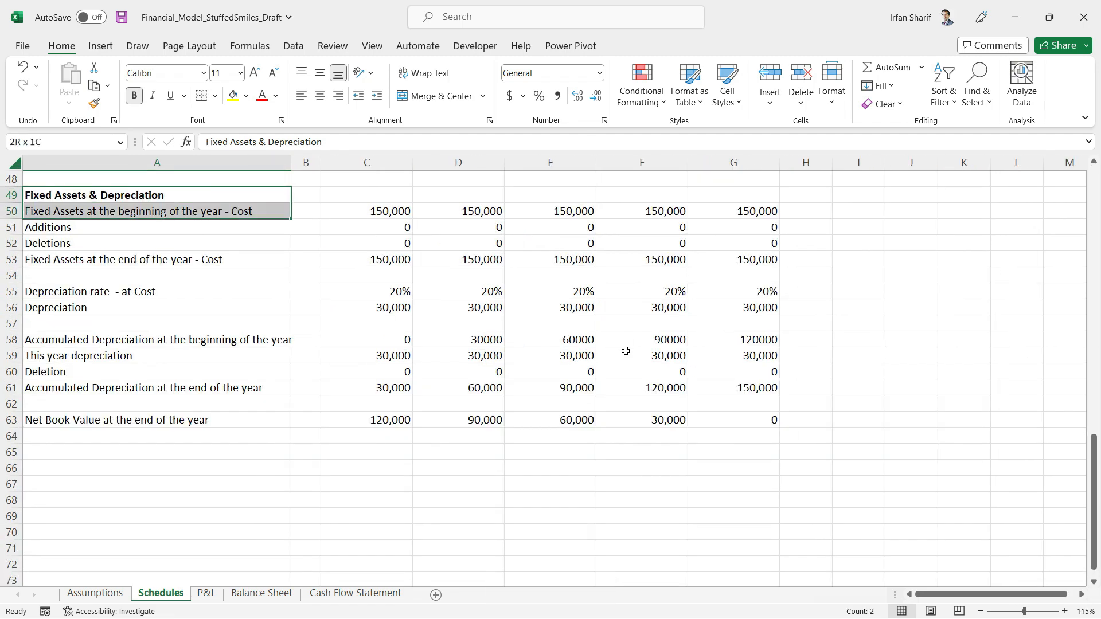
pyautogui.hotkey('shift', 'Down')
pyautogui.hotkey('shift', 'Down')
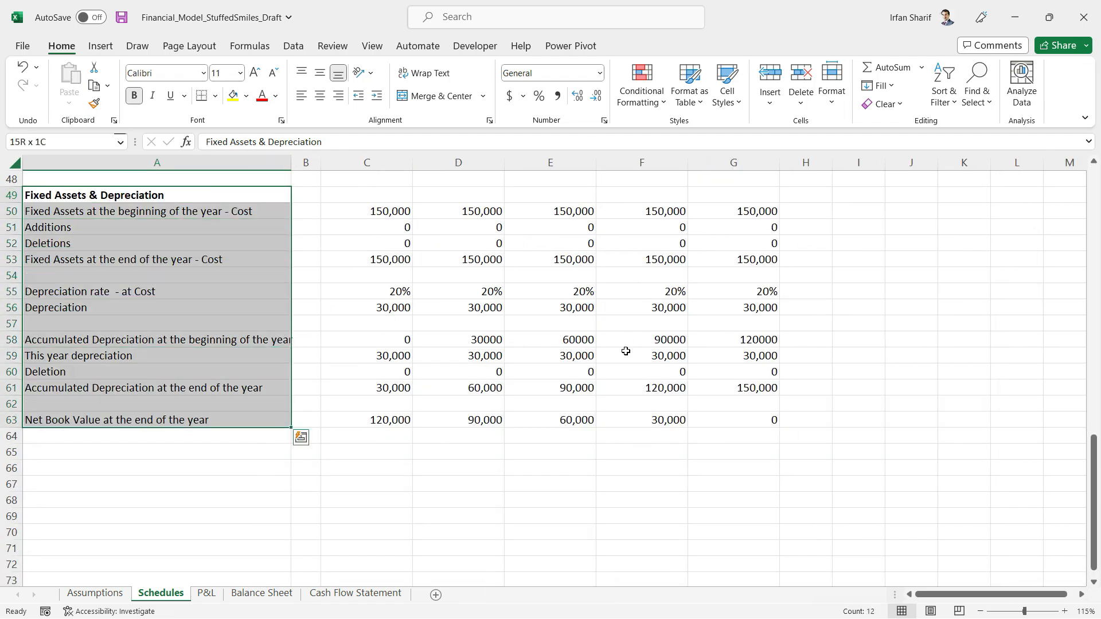
pyautogui.hotkey('ctrl', 'c')
pyautogui.press('Down')
pyautogui.press('Down')
pyautogui.press('Down')
pyautogui.press('Down')
pyautogui.press('Down')
pyautogui.press('Down')
pyautogui.press('Down')
pyautogui.press('Down')
pyautogui.press('Down')
pyautogui.press('Down')
pyautogui.press('Down')
pyautogui.press('Down')
pyautogui.press('Down')
pyautogui.press('Down')
pyautogui.press('Down')
pyautogui.press('Down')
pyautogui.press('Down')
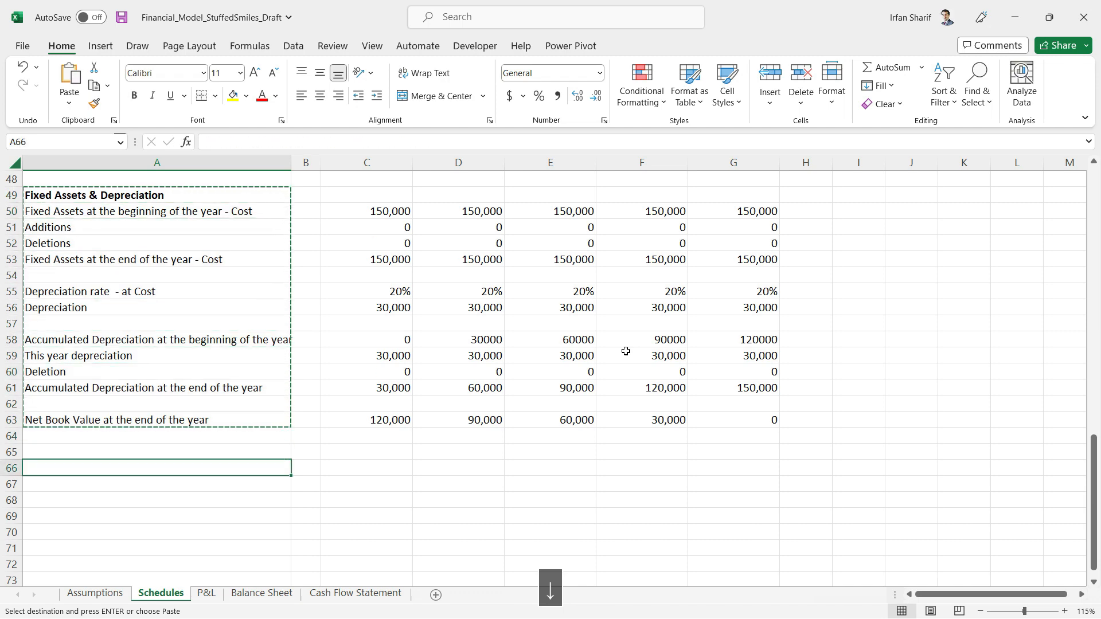
pyautogui.hotkey('ctrl', 'v')
# - Select the pasted copy of the schedule labels in A66:A80
pyautogui.press('Down')
pyautogui.press('Down')
pyautogui.press('Down')
pyautogui.press('Down')
pyautogui.press('Down')
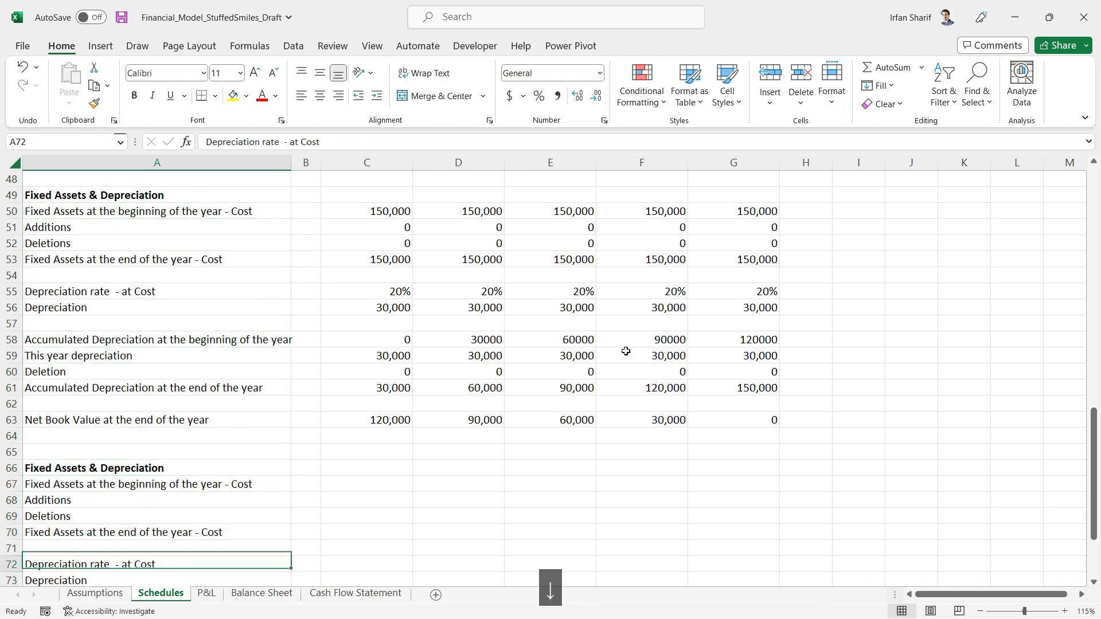
pyautogui.press('Down')
pyautogui.press('Down')
pyautogui.press('Down')
pyautogui.press('Down')
pyautogui.press('Down')
pyautogui.press('Down')
pyautogui.press('Down')
pyautogui.press('Down')
pyautogui.press('Down')
pyautogui.press('Down')
pyautogui.press('Down')
pyautogui.press('Down')
pyautogui.press('Up')
pyautogui.press('Up')
pyautogui.press('Up')
pyautogui.press('Up')
pyautogui.press('Up')
pyautogui.press('Up')
pyautogui.press('Up')
pyautogui.press('Up')
pyautogui.press('Up')
pyautogui.press('Up')
pyautogui.press('Up')
pyautogui.press('Up')
pyautogui.press('Up')
pyautogui.press('Up')
pyautogui.press('Up')
pyautogui.press('Up')
pyautogui.press('Up')
pyautogui.hotkey('shift', 'Down')
pyautogui.hotkey('shift', 'Down')
pyautogui.hotkey('shift', 'Down')
pyautogui.hotkey('shift', 'Down')
pyautogui.hotkey('shift', 'Down')
pyautogui.hotkey('shift', 'Down')
pyautogui.hotkey('shift', 'Down')
pyautogui.hotkey('shift', 'Down')
pyautogui.hotkey('shift', 'Down')
pyautogui.hotkey('shift', 'Down')
pyautogui.hotkey('shift', 'Down')
pyautogui.hotkey('shift', 'Down')
pyautogui.hotkey('shift', 'Down')
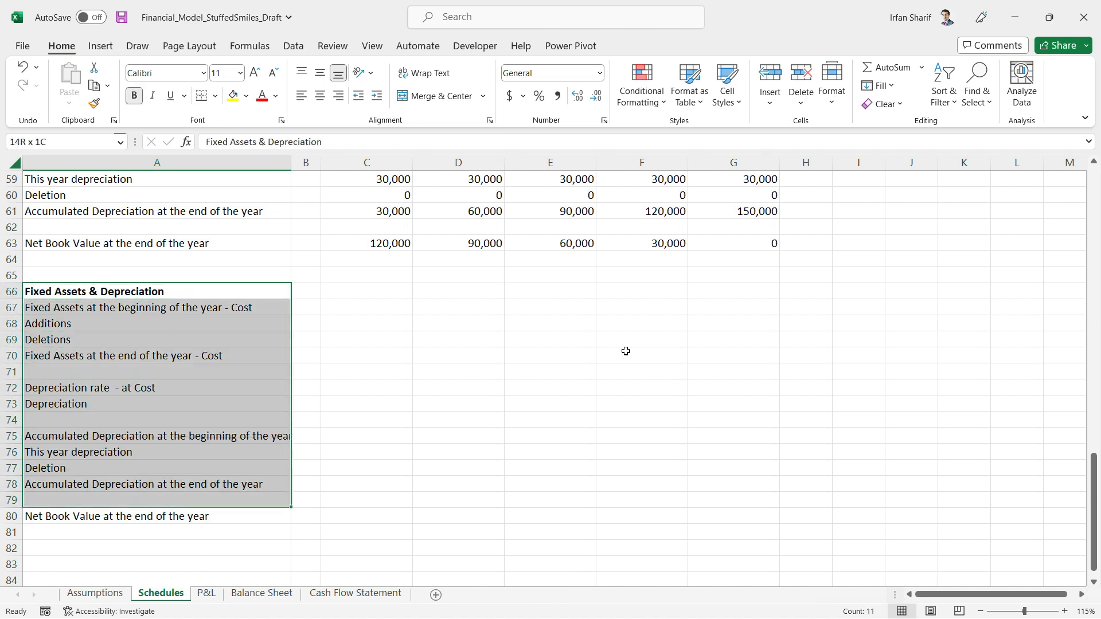
pyautogui.hotkey('shift', 'Down')
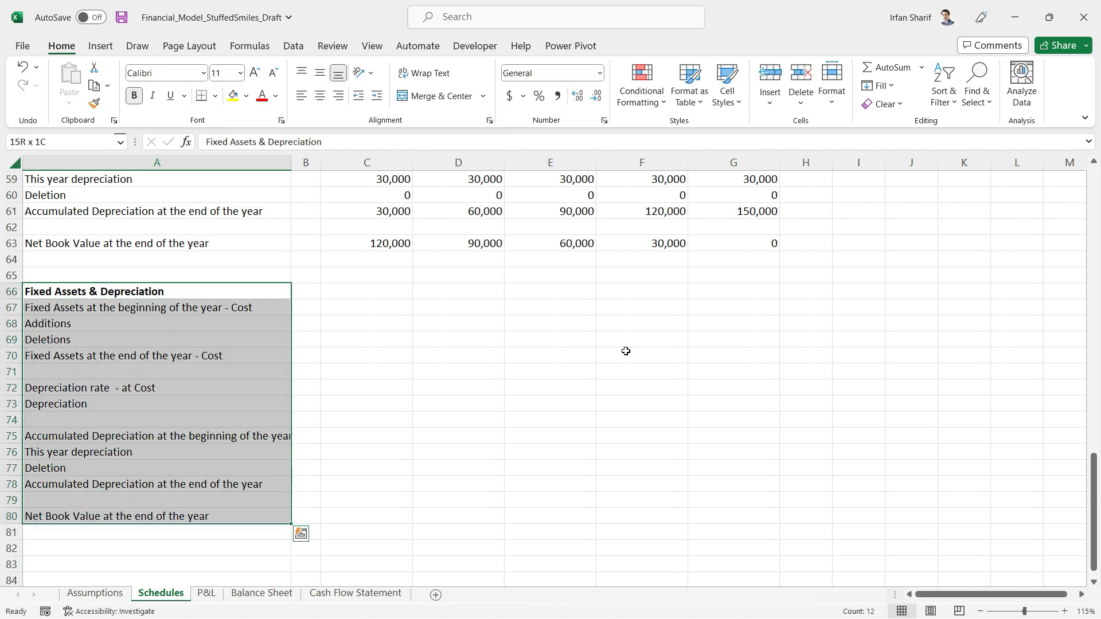
pyautogui.hotkey('ctrl', 'f')
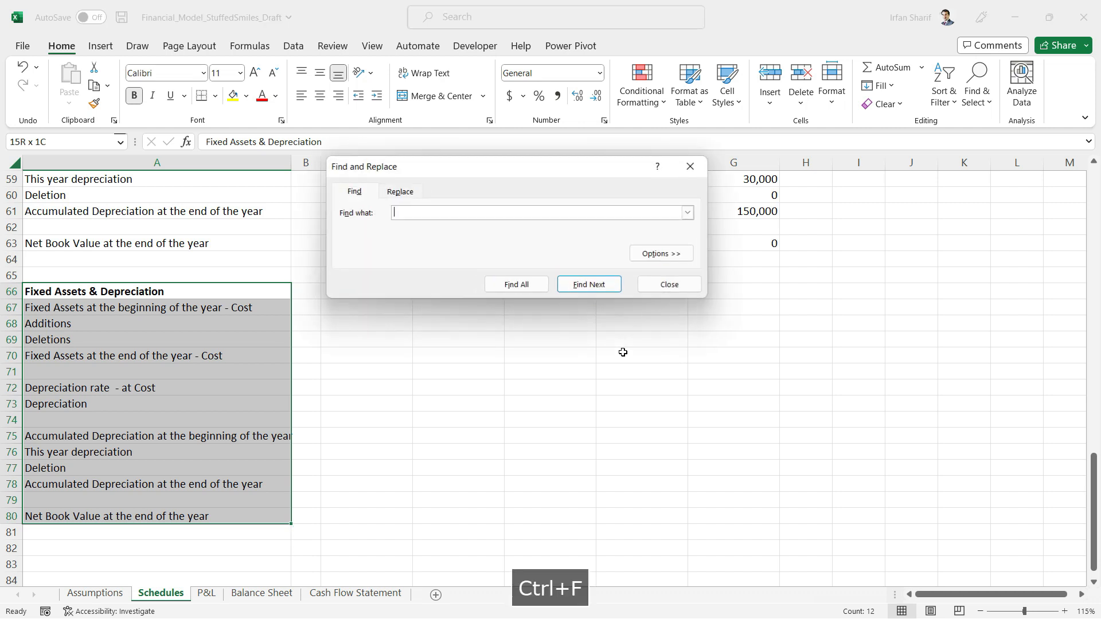
pyautogui.click(401, 192)
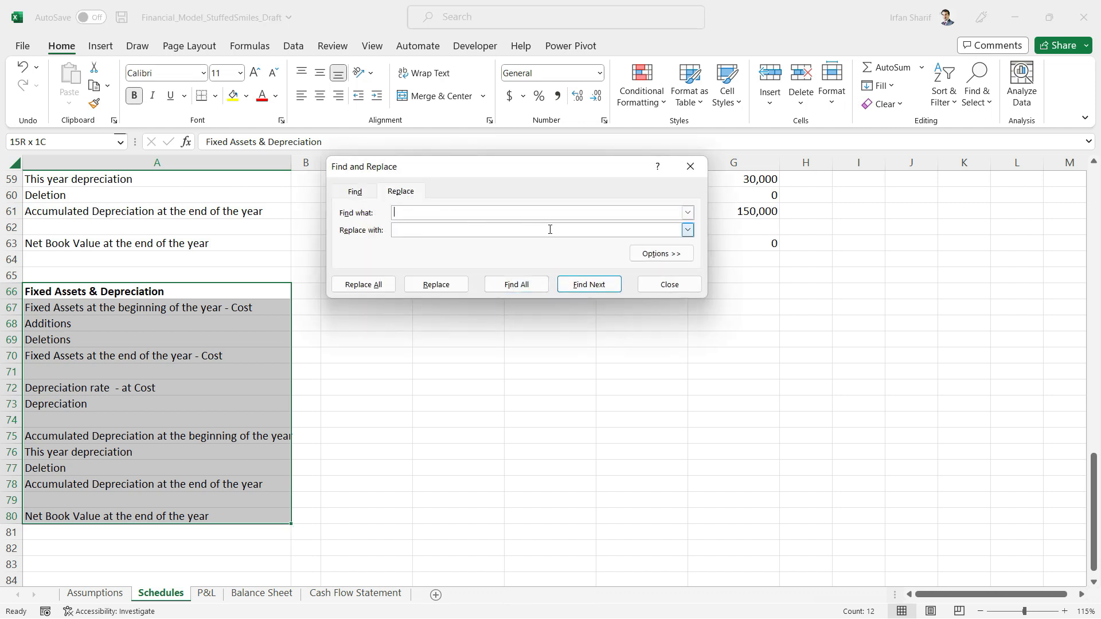
pyautogui.press('Escape')
# - Replace every "Depreciation" with "Amortization" in the selected labels A66:A80
pyautogui.click(987, 102)
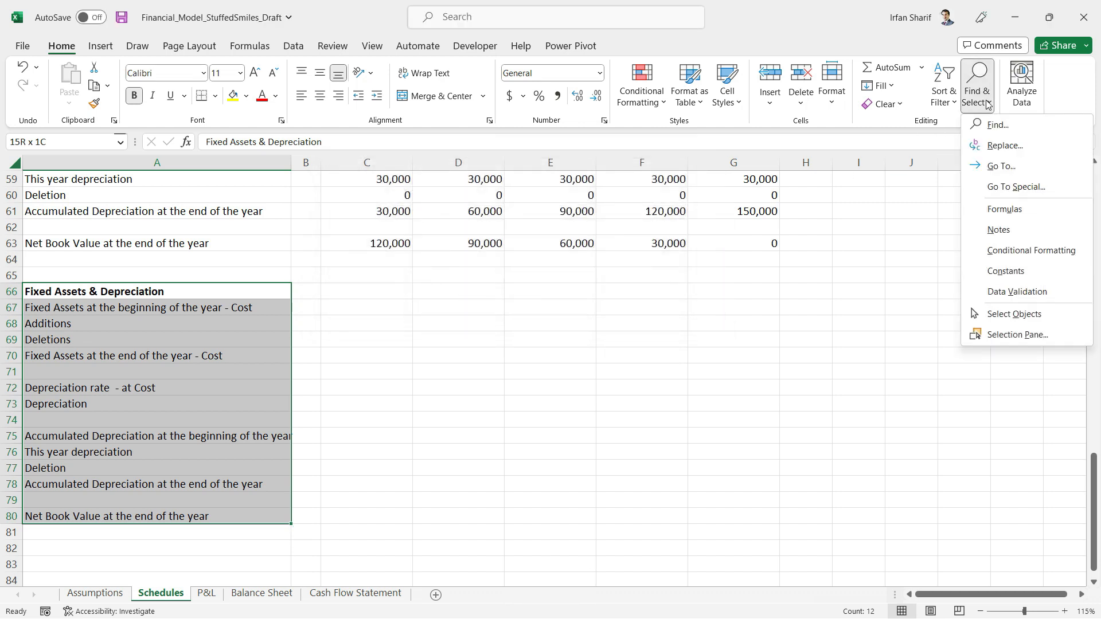
pyautogui.click(1004, 147)
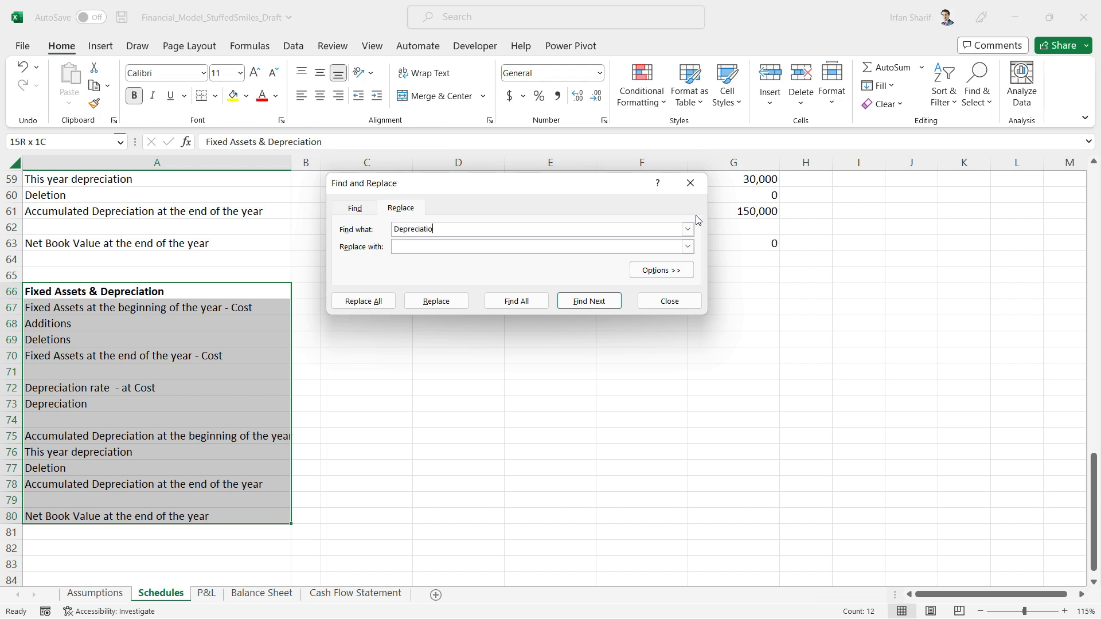
pyautogui.press('Tab')
pyautogui.write('Am')
pyautogui.click(373, 303)
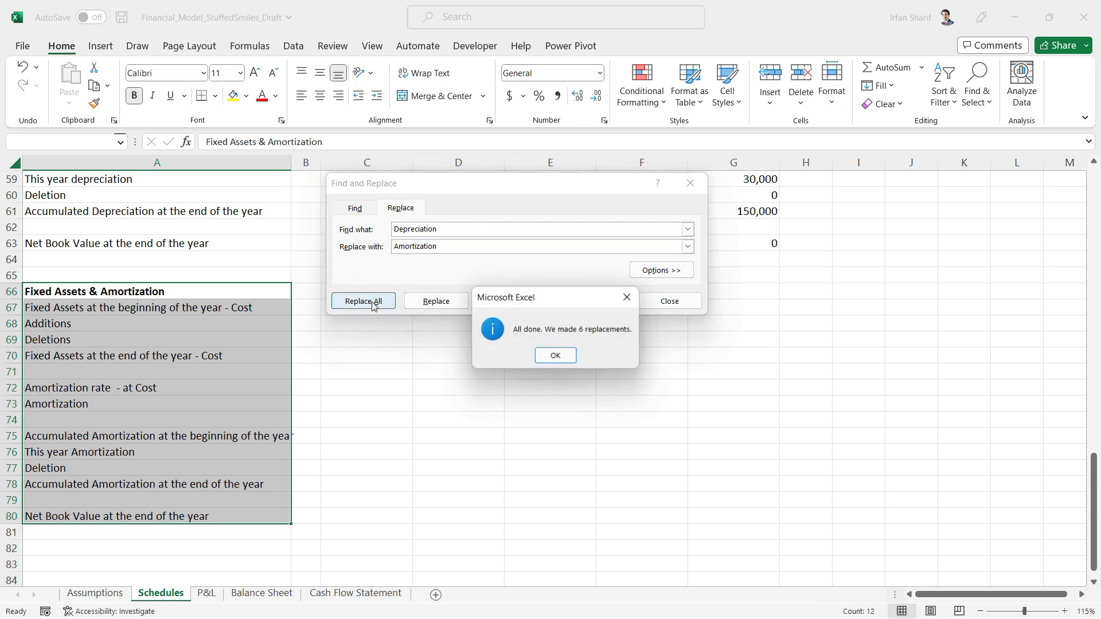
pyautogui.click(555, 355)
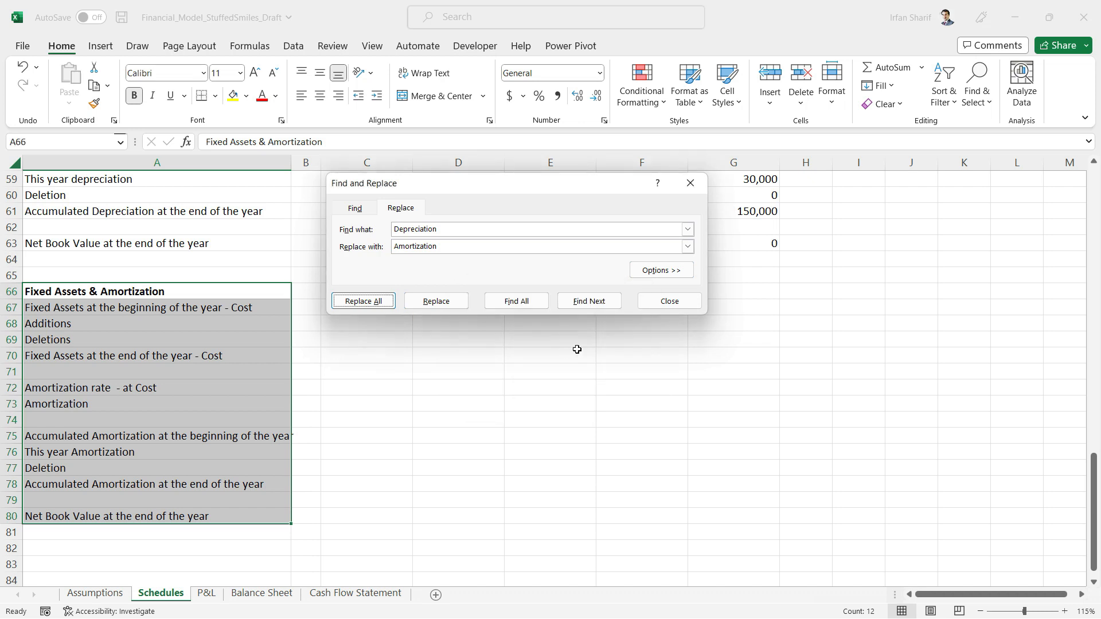
# - Replace every "Fixed Assets" with "Intangible Assets" in the selected labels and close the Find and Replace dialog
pyautogui.moveTo(447, 228); pyautogui.dragTo(391, 230)
pyautogui.press('BackSpace')
pyautogui.write('Fix')
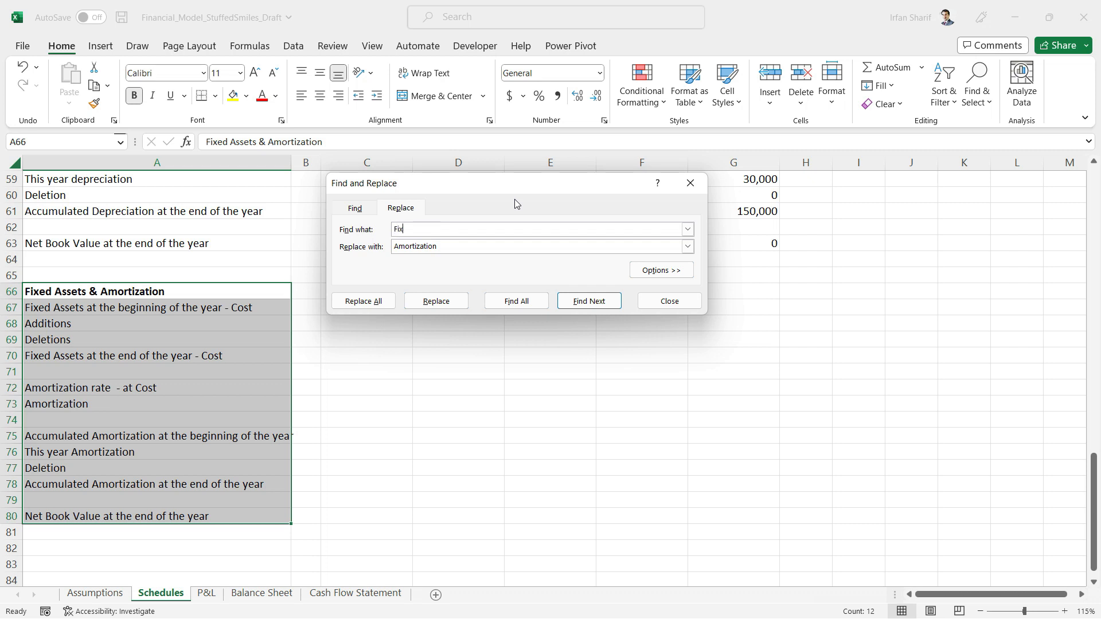
pyautogui.write('ed Assets')
pyautogui.press('Tab')
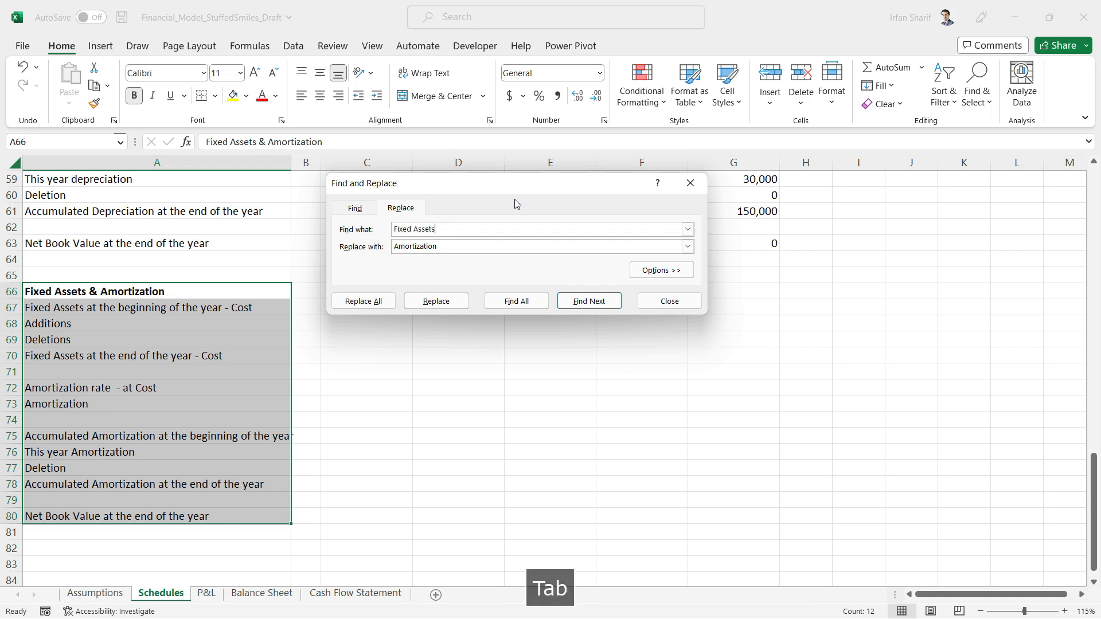
pyautogui.write('Intangible Assets')
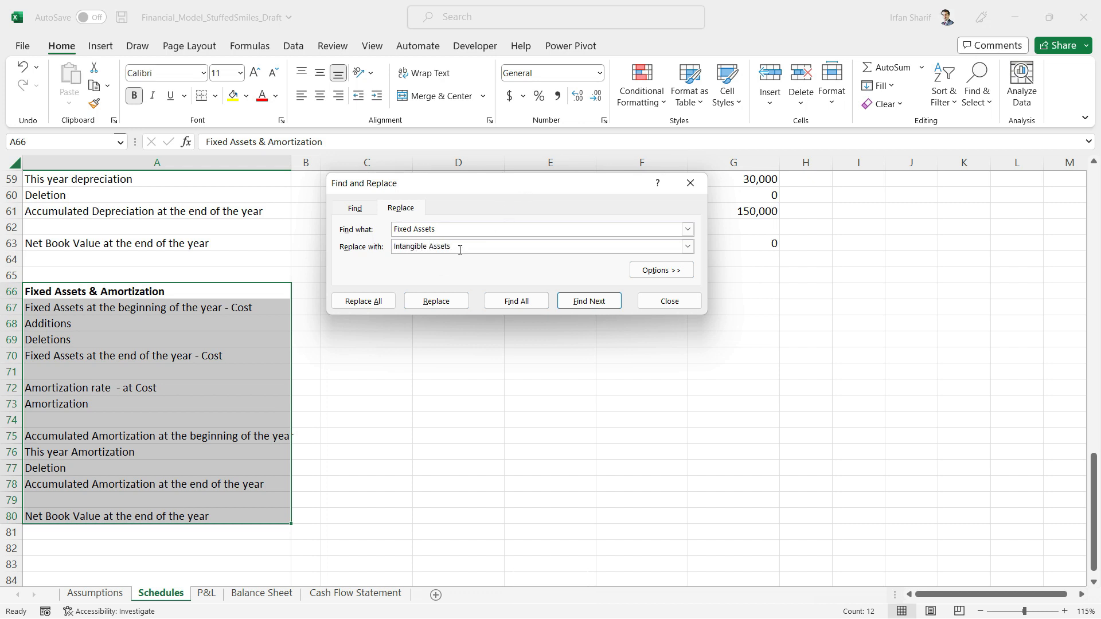
pyautogui.click(367, 303)
pyautogui.click(564, 359)
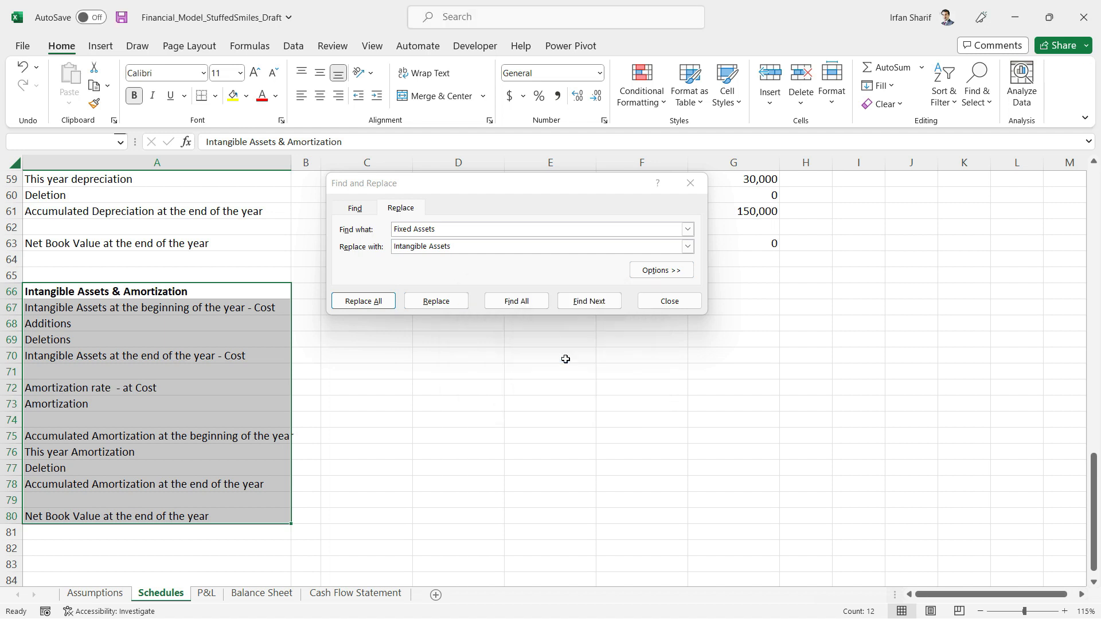
pyautogui.click(692, 182)
# - Link the first-year beginning cost of intangible assets in C67 to the trade licences cost, =Assumptions!F27
pyautogui.click(152, 323)
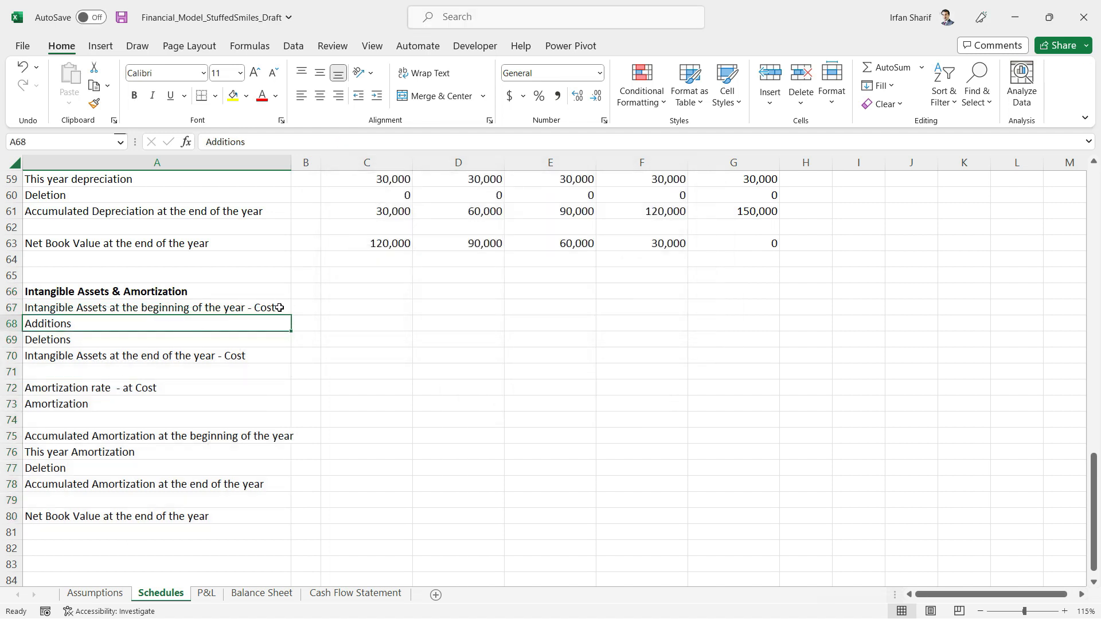
pyautogui.click(357, 313)
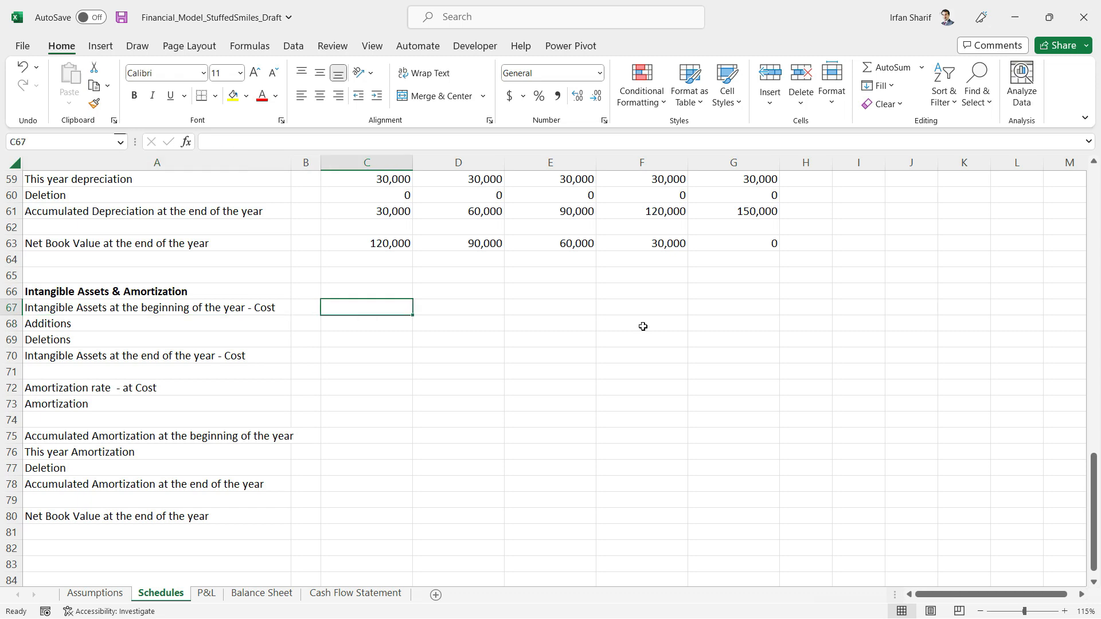
pyautogui.write('=')
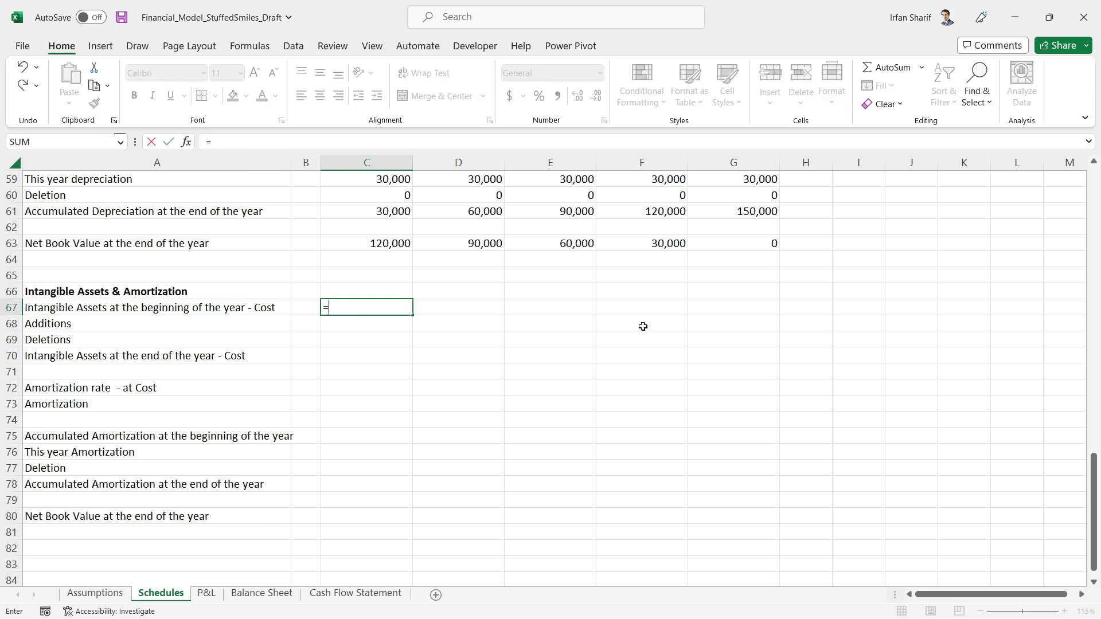
pyautogui.click(96, 594)
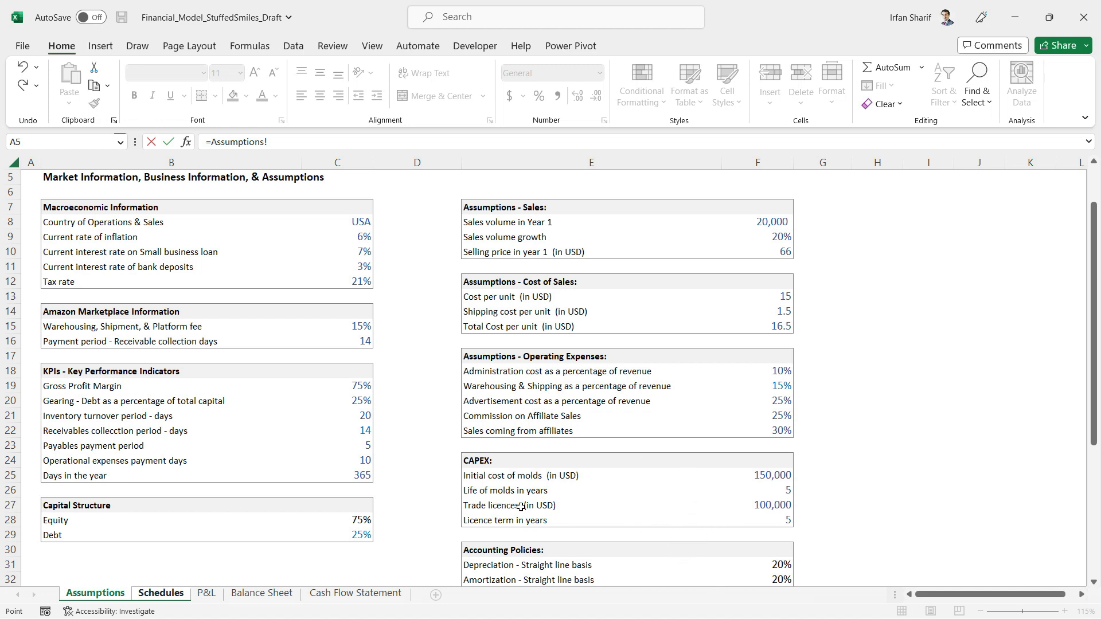
pyautogui.click(751, 507)
pyautogui.press('Return')
pyautogui.press('Up')
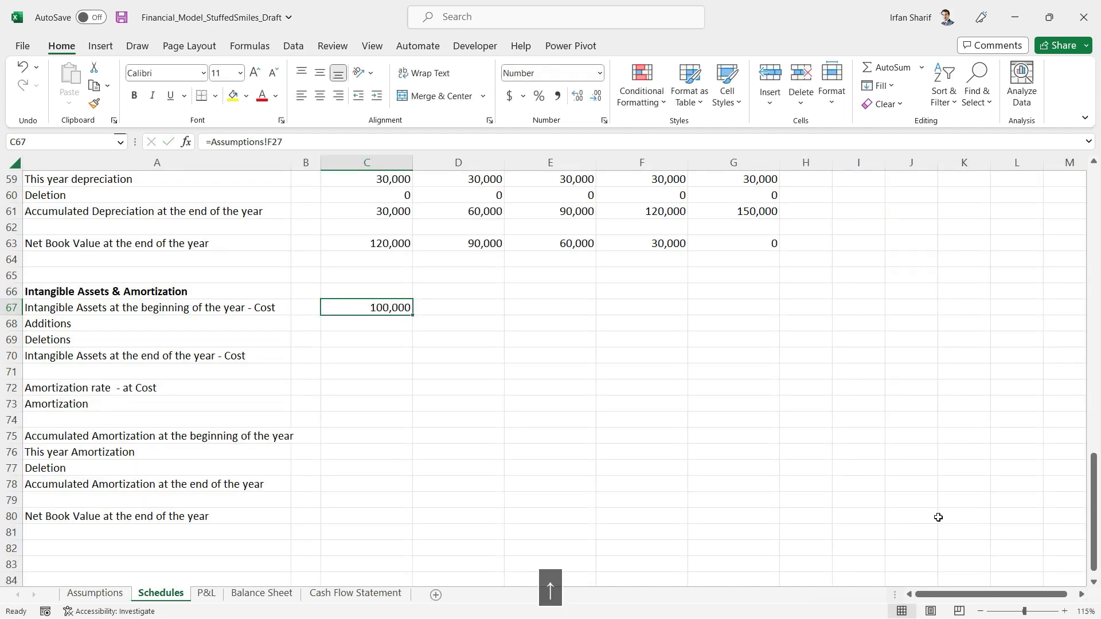
pyautogui.press('Down')
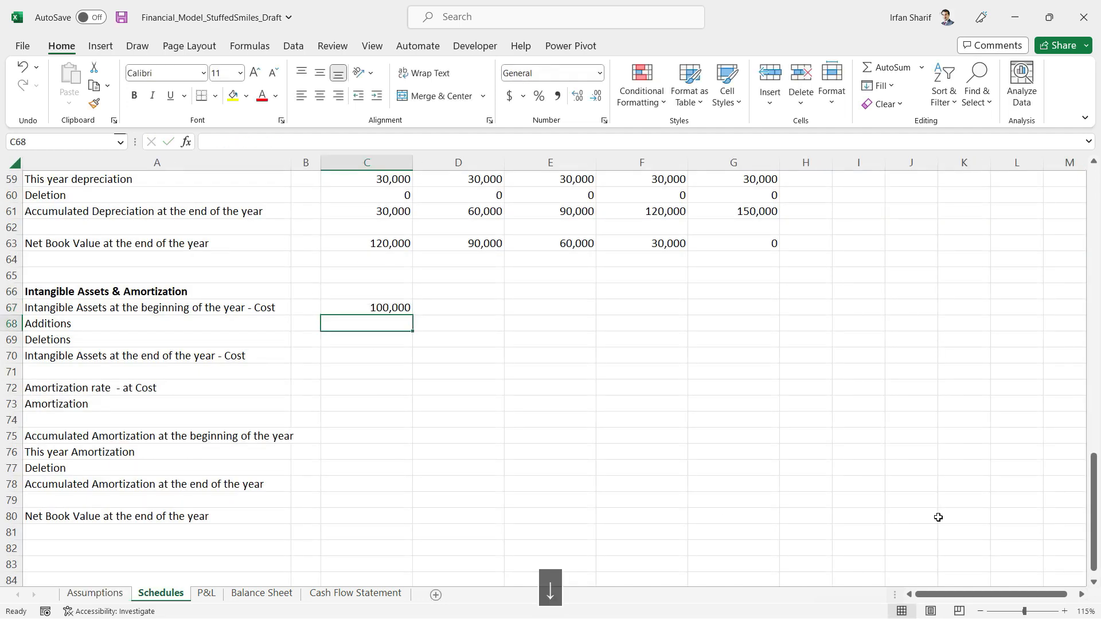
# - Enter 0 for the first-year Additions in C68 and Deletions in C69
pyautogui.write('0')
pyautogui.press('Return')
pyautogui.write('0')
pyautogui.press('Return')
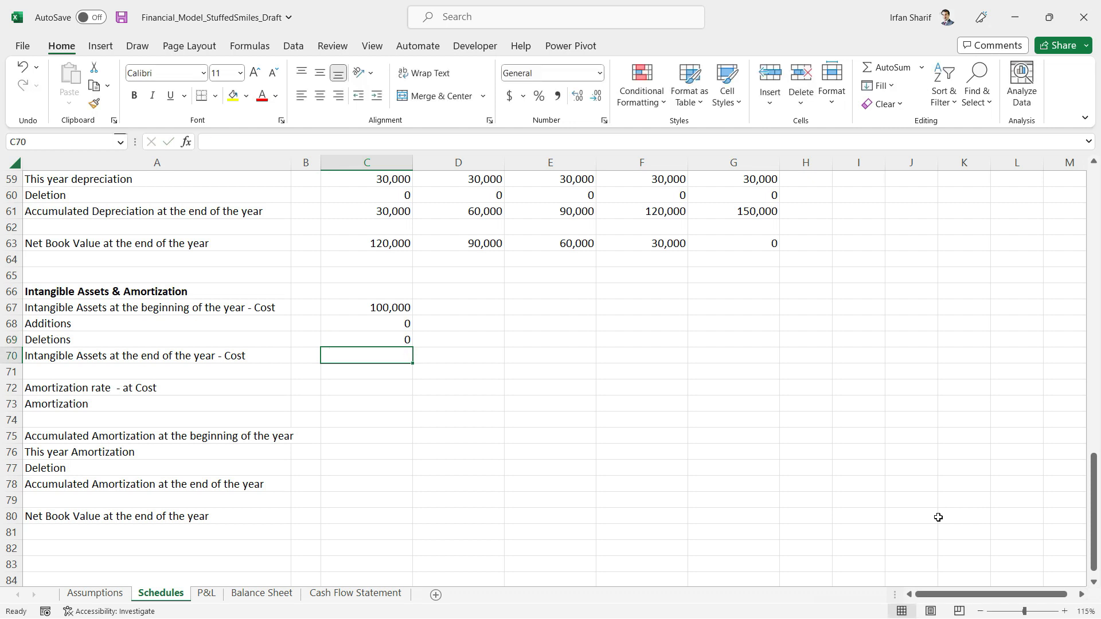
# - Calculate the first-year ending cost of intangible assets in C70 with =C67+C68-C69
pyautogui.write('=')
pyautogui.press('Up')
pyautogui.press('Up')
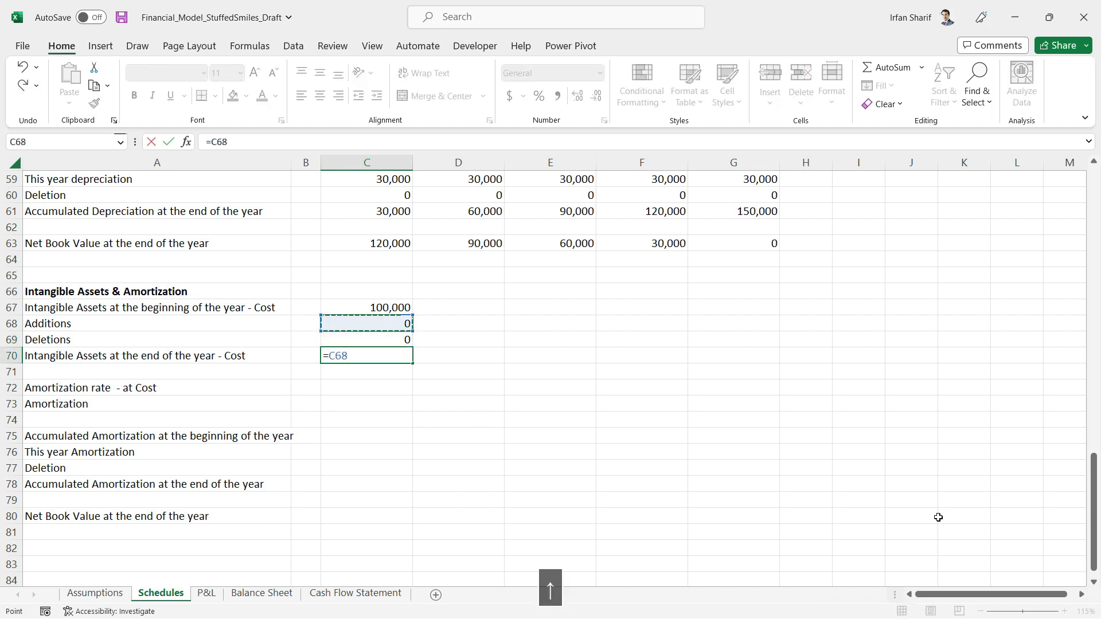
pyautogui.press('Up')
pyautogui.write('+')
pyautogui.press('Up')
pyautogui.press('Up')
pyautogui.write('-')
pyautogui.press('Up')
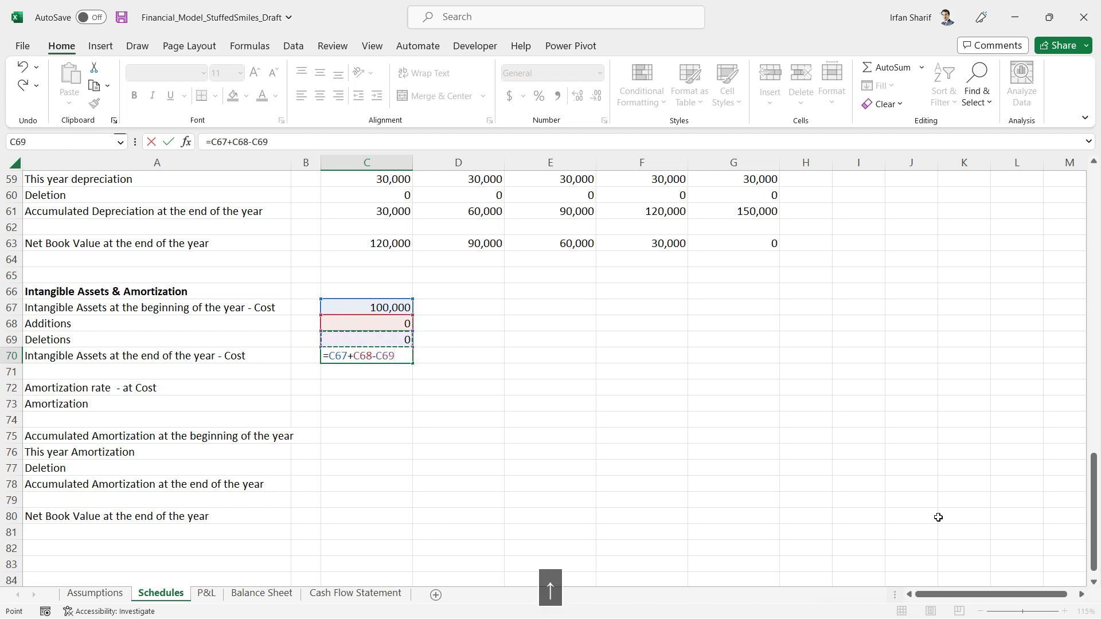
pyautogui.press('Return')
# - Copy the ending cost formula in C70 across the remaining years to G70
pyautogui.press('Up')
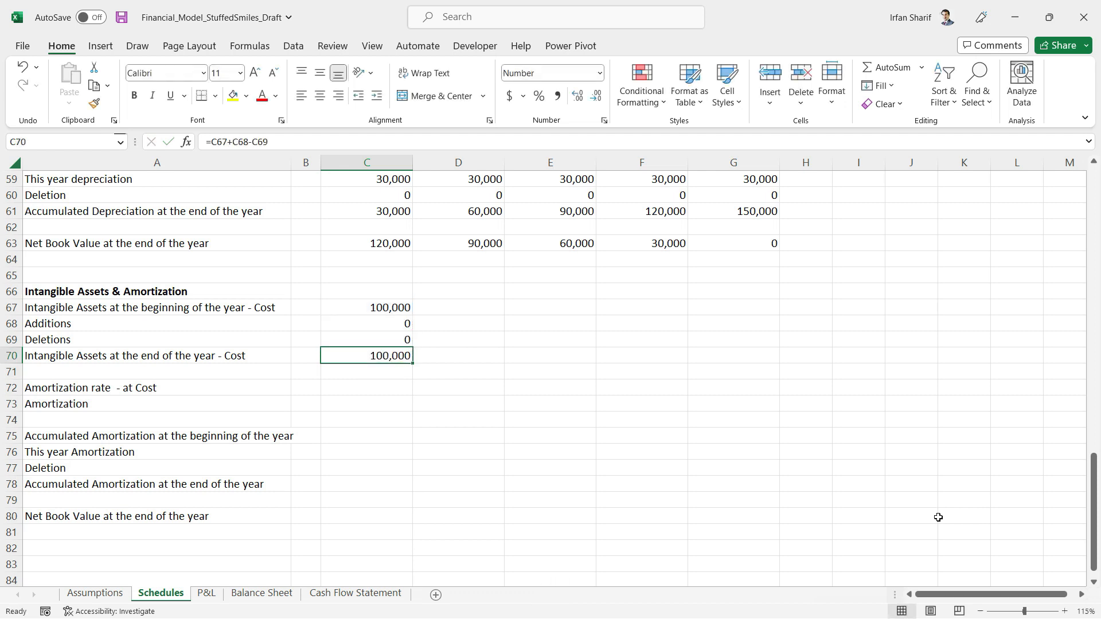
pyautogui.hotkey('ctrl', 'c')
pyautogui.hotkey('shift', 'Right')
pyautogui.hotkey('shift', 'Right')
pyautogui.hotkey('shift', 'Right')
pyautogui.hotkey('shift', 'Right')
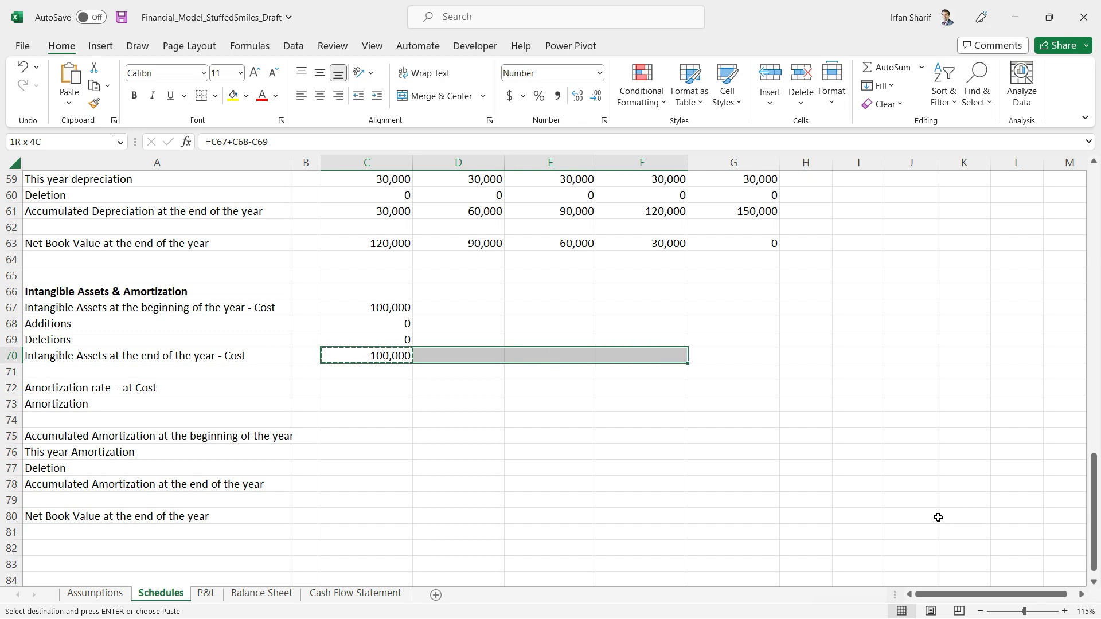
pyautogui.hotkey('ctrl', 'v')
# - Copy the zero Additions and Deletions in C68:C69 across the remaining years to column G
pyautogui.press('Left')
pyautogui.press('Up')
pyautogui.press('Up')
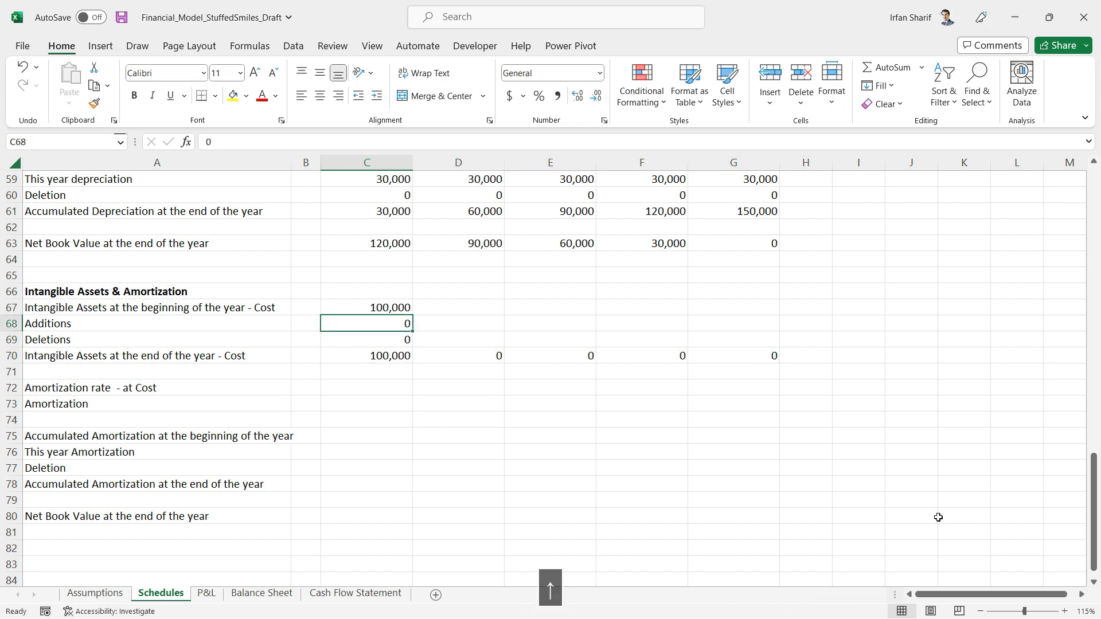
pyautogui.hotkey('shift', 'Down')
pyautogui.hotkey('shift', 'Down')
pyautogui.hotkey('shift', 'Up')
pyautogui.hotkey('ctrl', 'c')
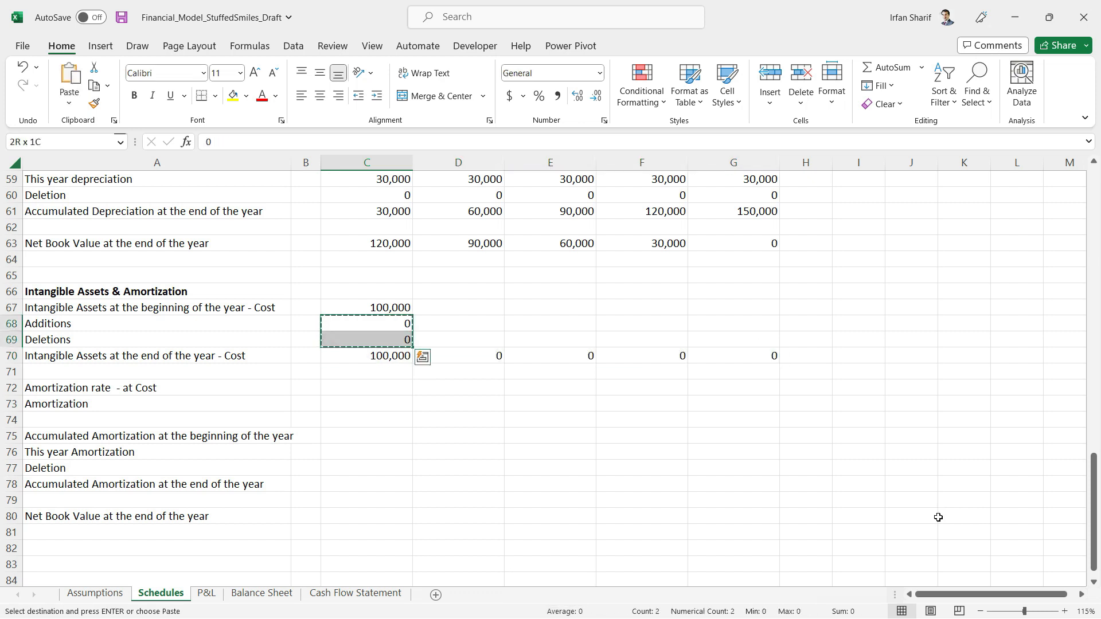
pyautogui.hotkey('shift', 'Right')
pyautogui.hotkey('shift', 'Right')
pyautogui.hotkey('shift', 'Right')
pyautogui.hotkey('shift', 'Right')
pyautogui.hotkey('ctrl', 'v')
pyautogui.press('Escape')
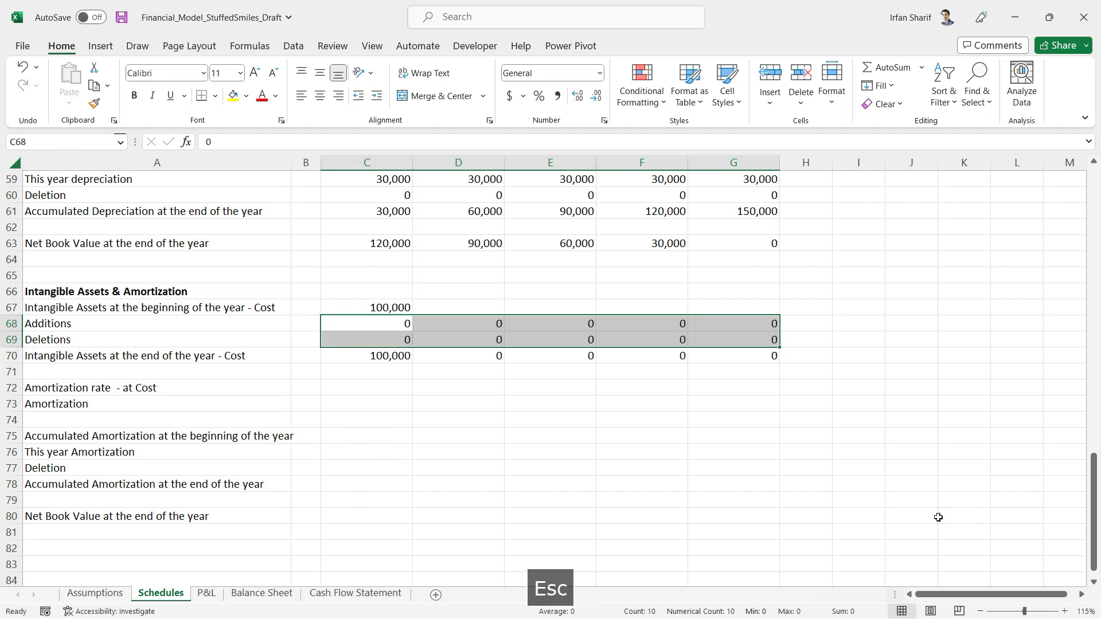
# - Link the second-year beginning cost in D67 to the first-year ending cost with =C70
pyautogui.press('Down')
pyautogui.press('Down')
pyautogui.press('Up')
pyautogui.press('Up')
pyautogui.press('Up')
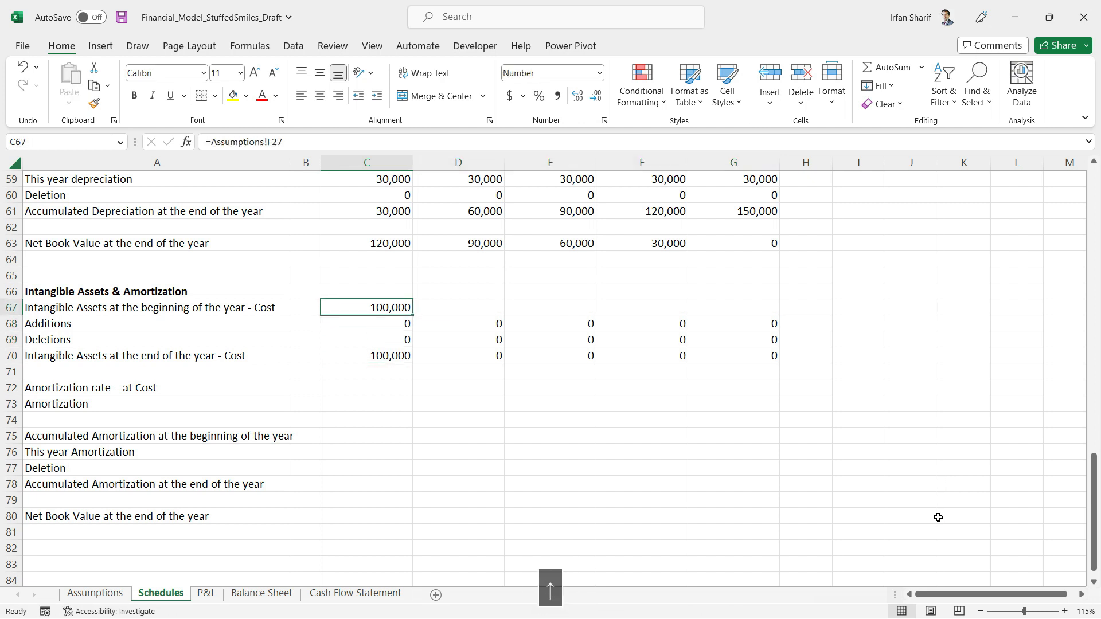
pyautogui.press('Right')
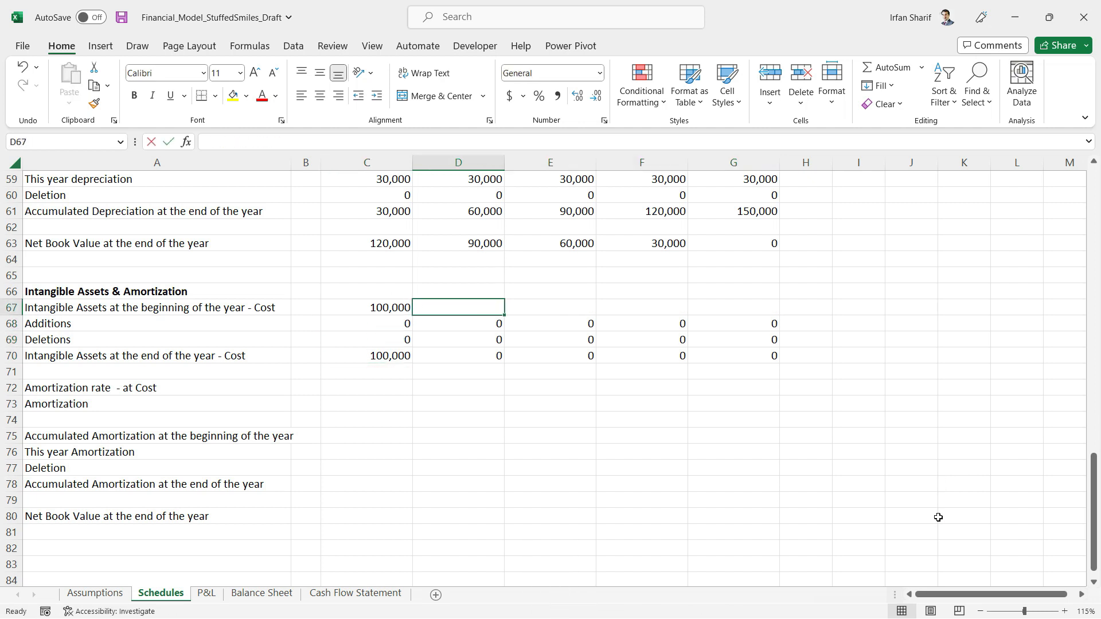
pyautogui.write('=')
pyautogui.press('Down')
pyautogui.press('Down')
pyautogui.press('Down')
pyautogui.press('Left')
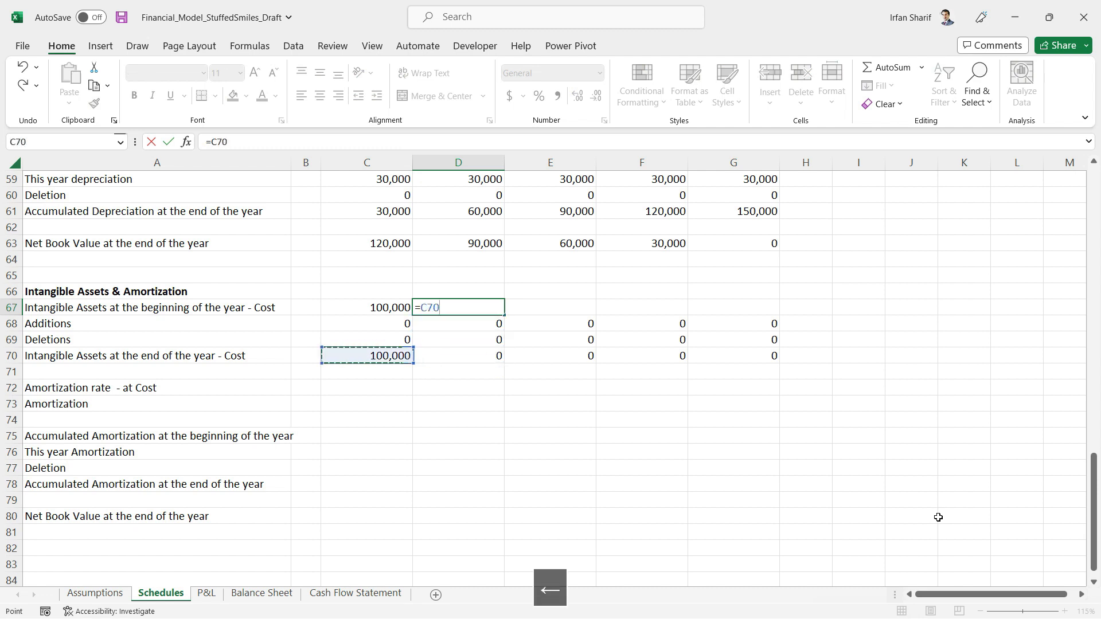
pyautogui.press('Return')
# - Copy the beginning cost formula in D67 across the remaining years to G67
pyautogui.press('Up')
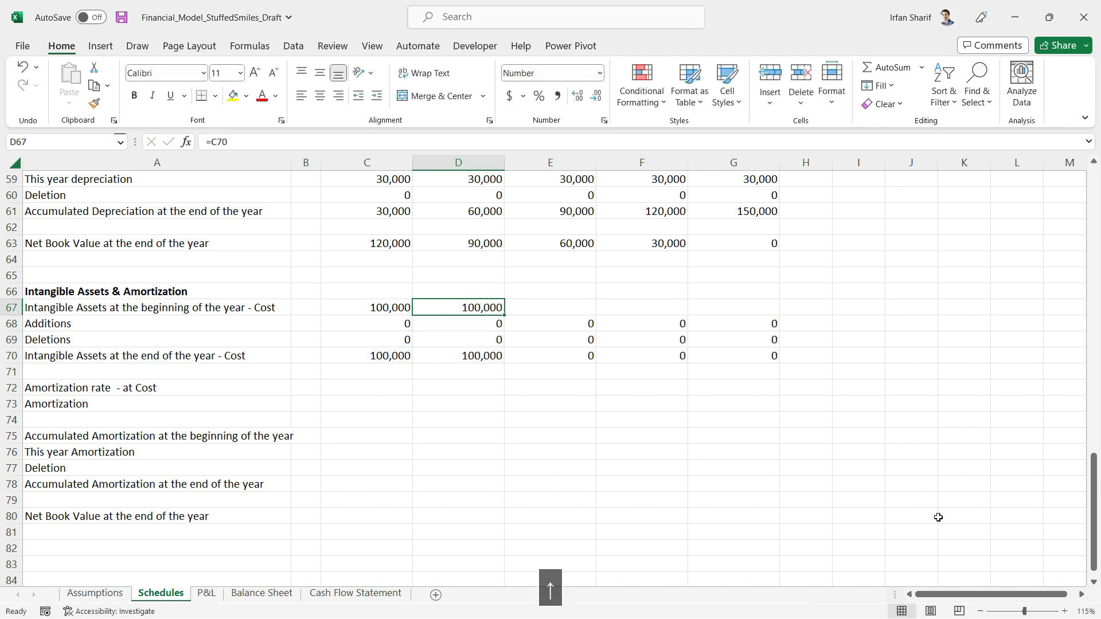
pyautogui.hotkey('ctrl', 'c')
pyautogui.hotkey('shift', 'Right')
pyautogui.hotkey('shift', 'Right')
pyautogui.hotkey('shift', 'Right')
pyautogui.hotkey('ctrl', 'v')
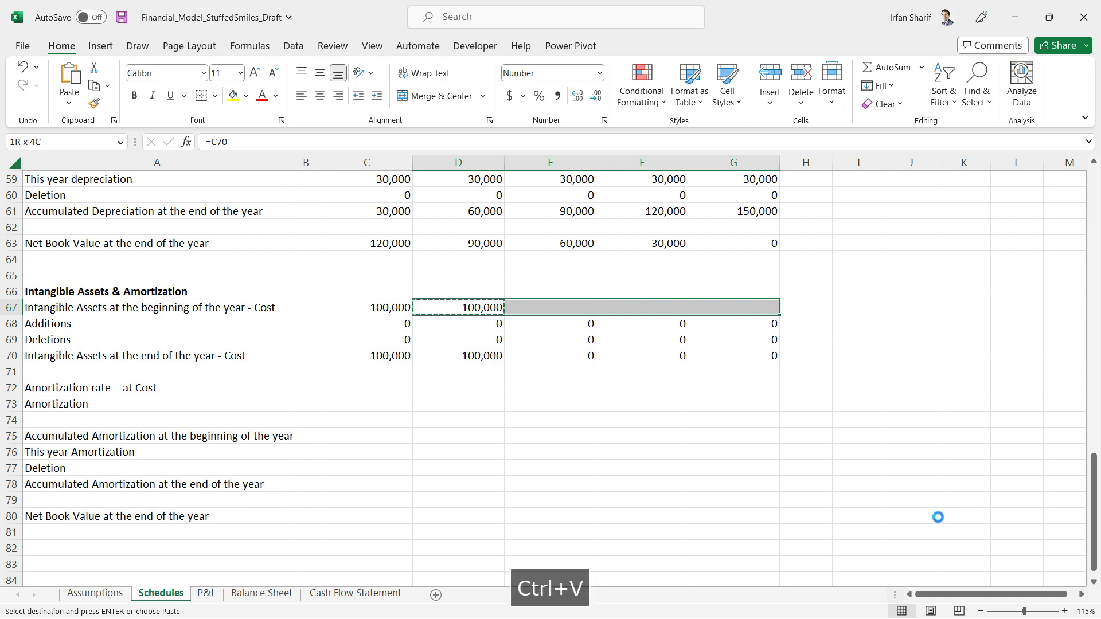
# - Check the beginning cost formulas in row 67, inspecting the cell references in G67, D67 and C67
pyautogui.press('Down')
pyautogui.press('Up')
pyautogui.press('Right')
pyautogui.press('Right')
pyautogui.press('Right')
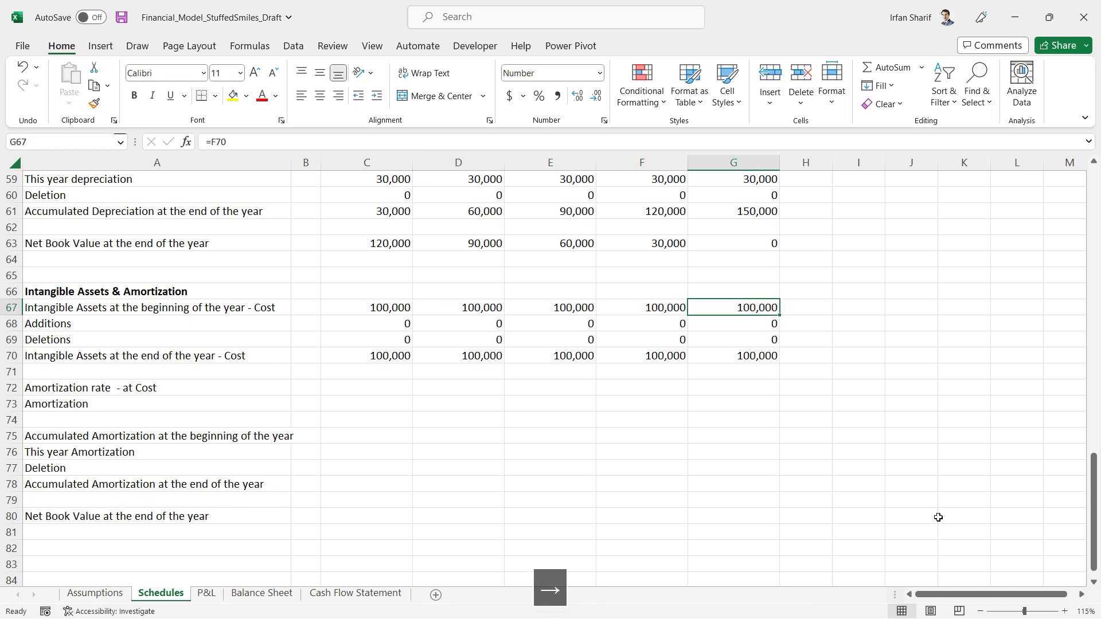
pyautogui.press('F2')
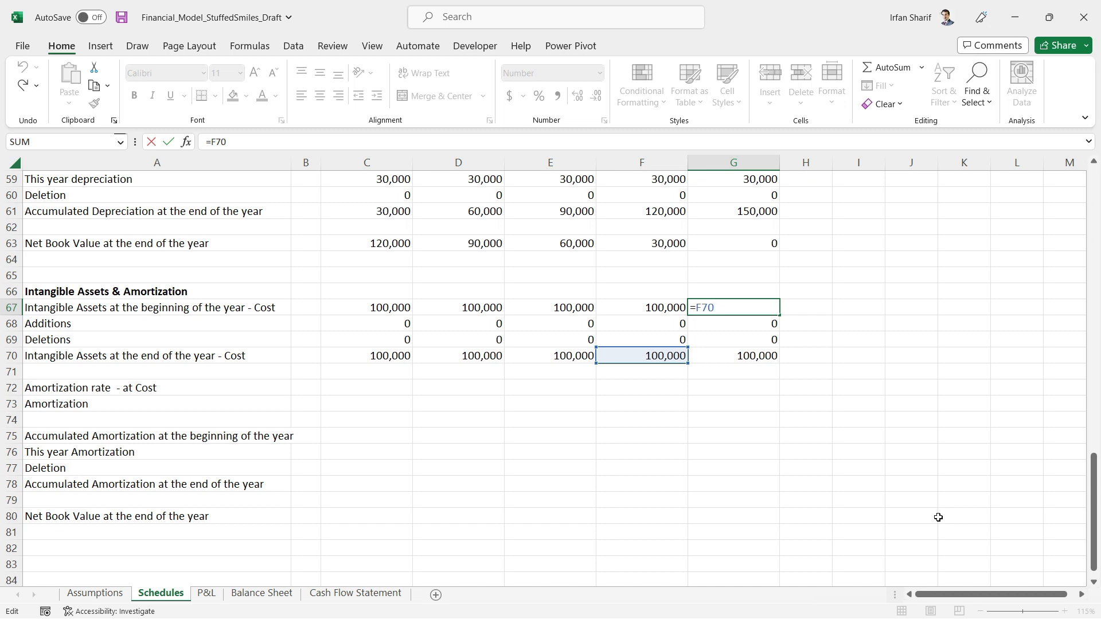
pyautogui.press('Escape')
pyautogui.press('Left')
pyautogui.press('Left')
pyautogui.press('Left')
pyautogui.press('Left')
pyautogui.press('Right')
pyautogui.press('F2')
pyautogui.press('Return')
pyautogui.press('Left')
pyautogui.press('Up')
pyautogui.press('F2')
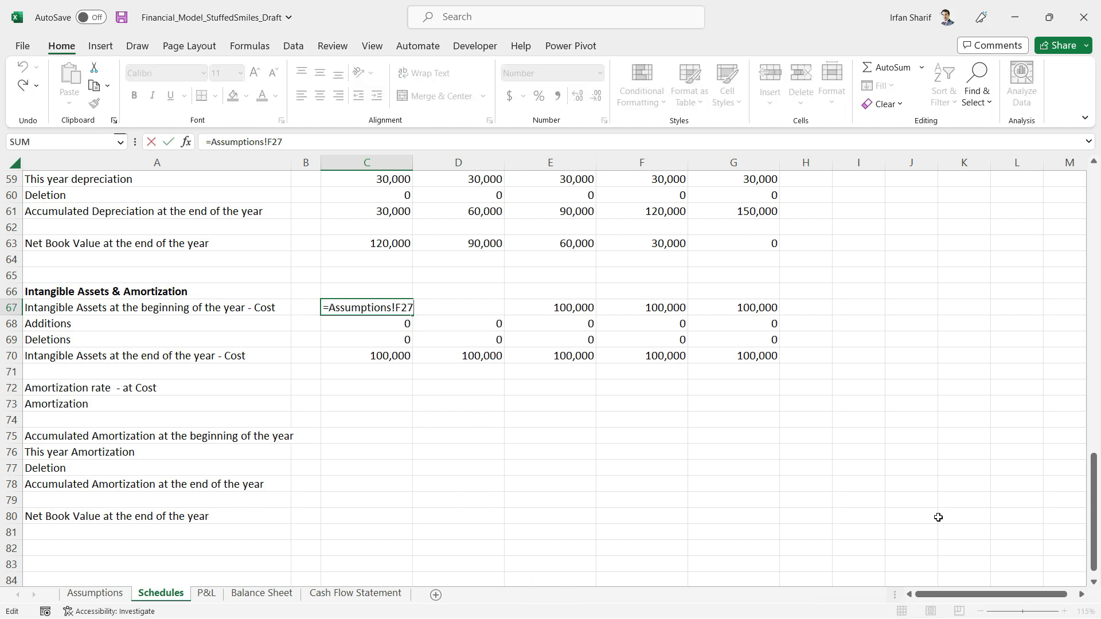
pyautogui.press('Down')
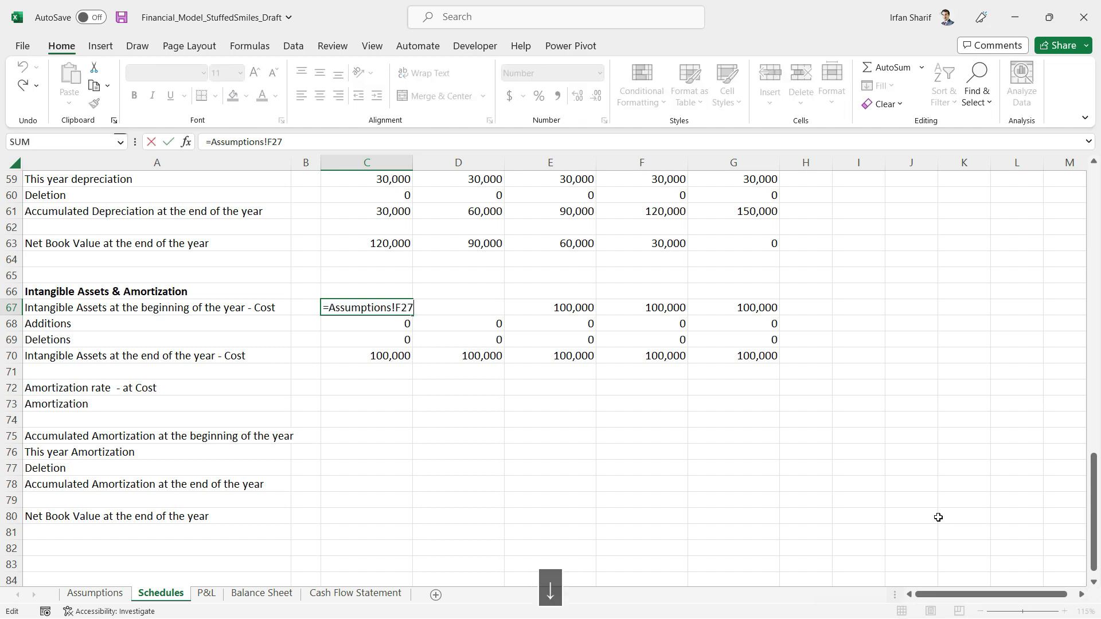
pyautogui.press('Return')
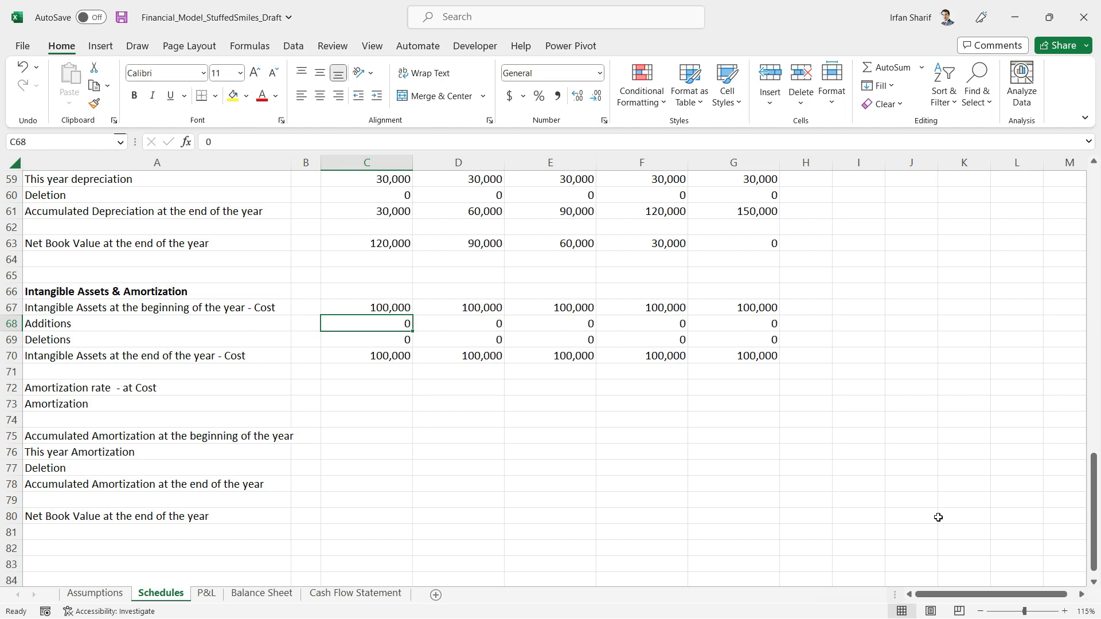
# - Link the first-year amortization rate in C72 to the straight-line amortization policy rate, =Assumptions!F32
pyautogui.press('Down')
pyautogui.press('Down')
pyautogui.press('Down')
pyautogui.press('Down')
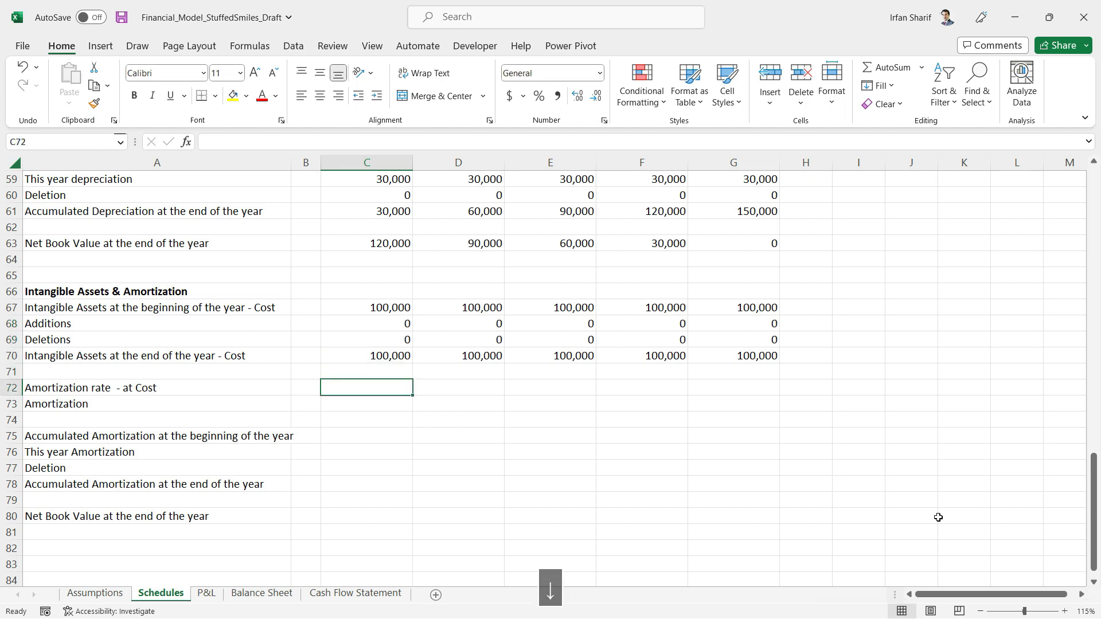
pyautogui.write('=')
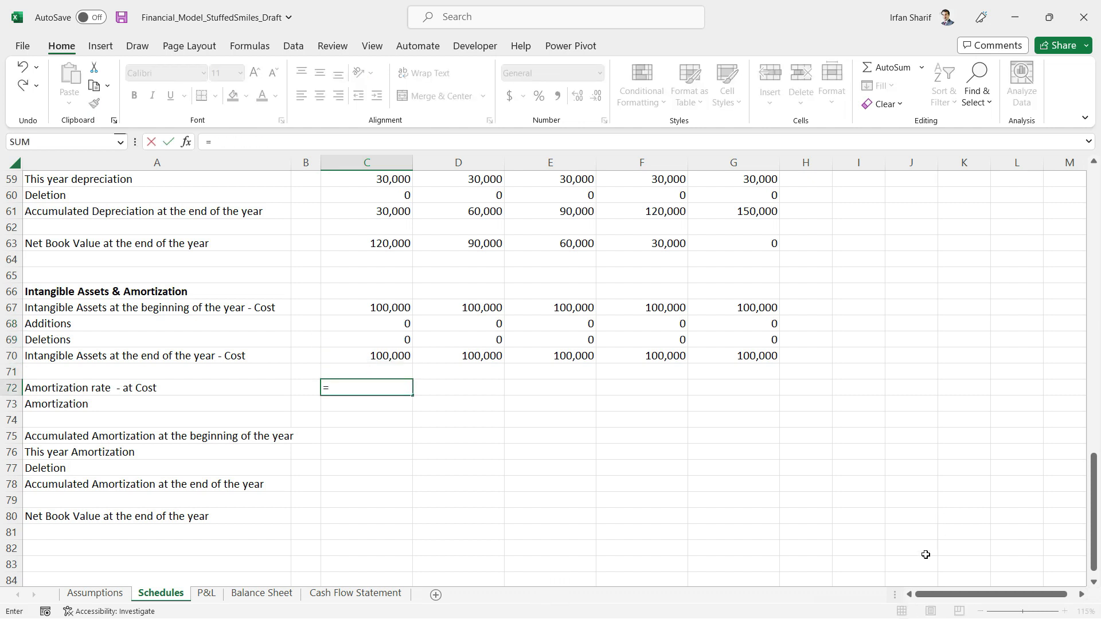
pyautogui.click(94, 593)
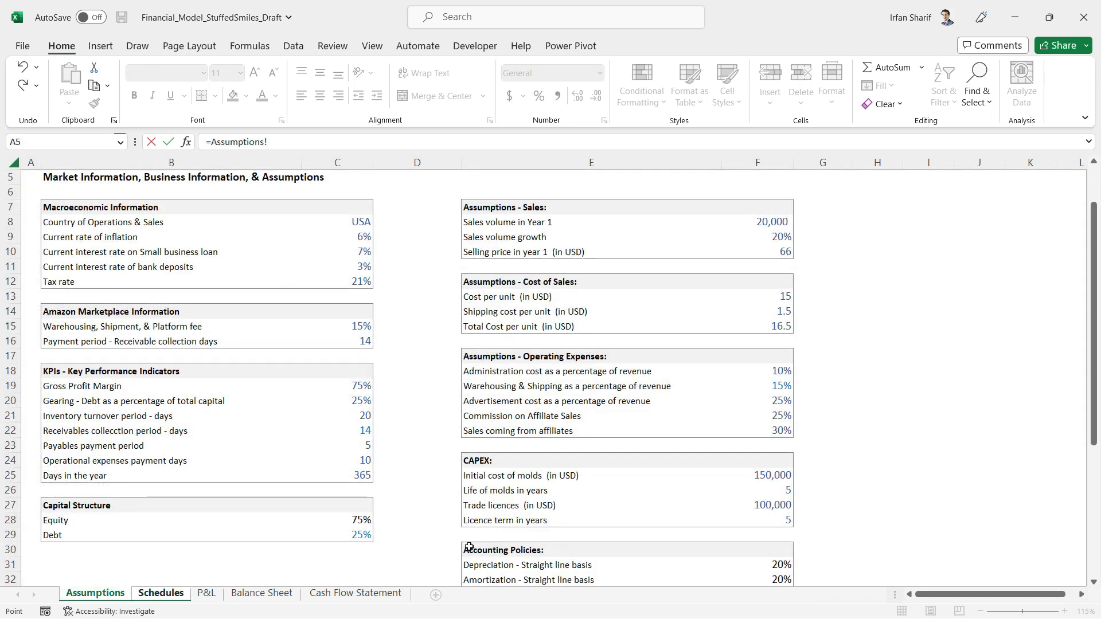
pyautogui.click(771, 580)
pyautogui.press('Return')
# - Make the amortization rate reference in C72 absolute, =Assumptions!$F$32
pyautogui.press('Up')
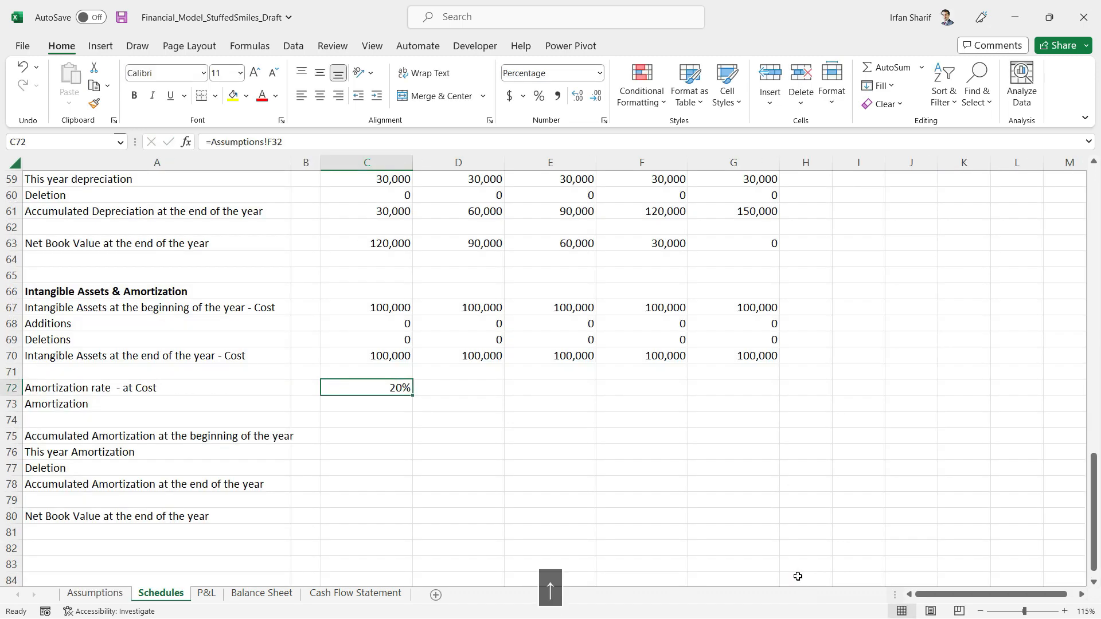
pyautogui.press('F2')
pyautogui.press('Left')
pyautogui.press('F4')
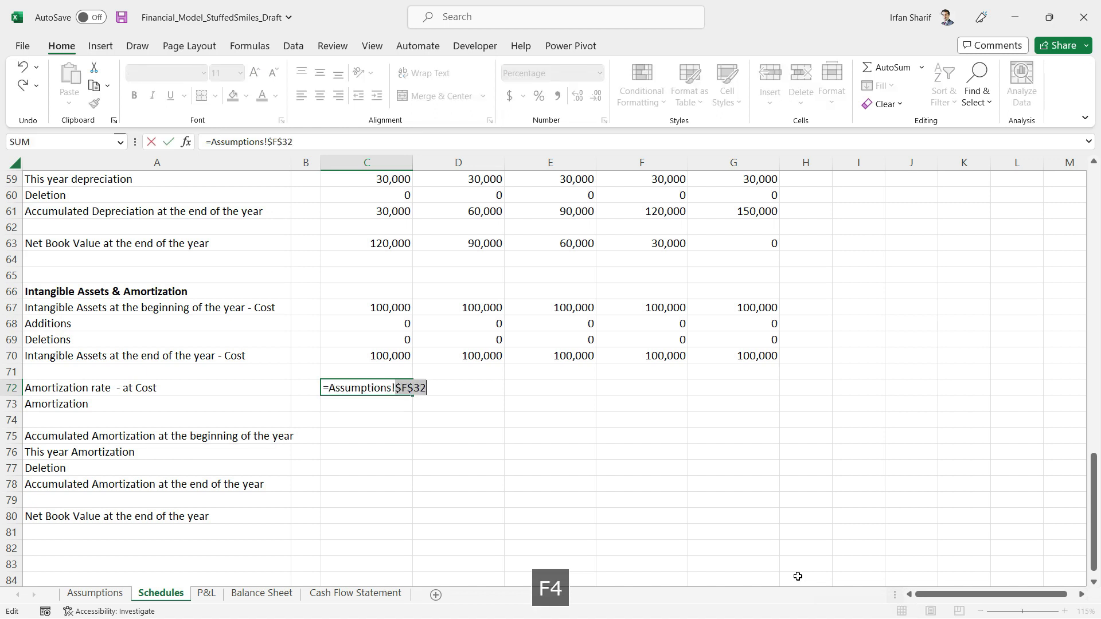
pyautogui.press('Return')
# - Copy the amortization rate in C72 across the remaining years to G72
pyautogui.press('Up')
pyautogui.hotkey('ctrl', 'c')
pyautogui.hotkey('shift', 'Right')
pyautogui.hotkey('shift', 'Right')
pyautogui.hotkey('shift', 'Right')
pyautogui.hotkey('shift', 'Right')
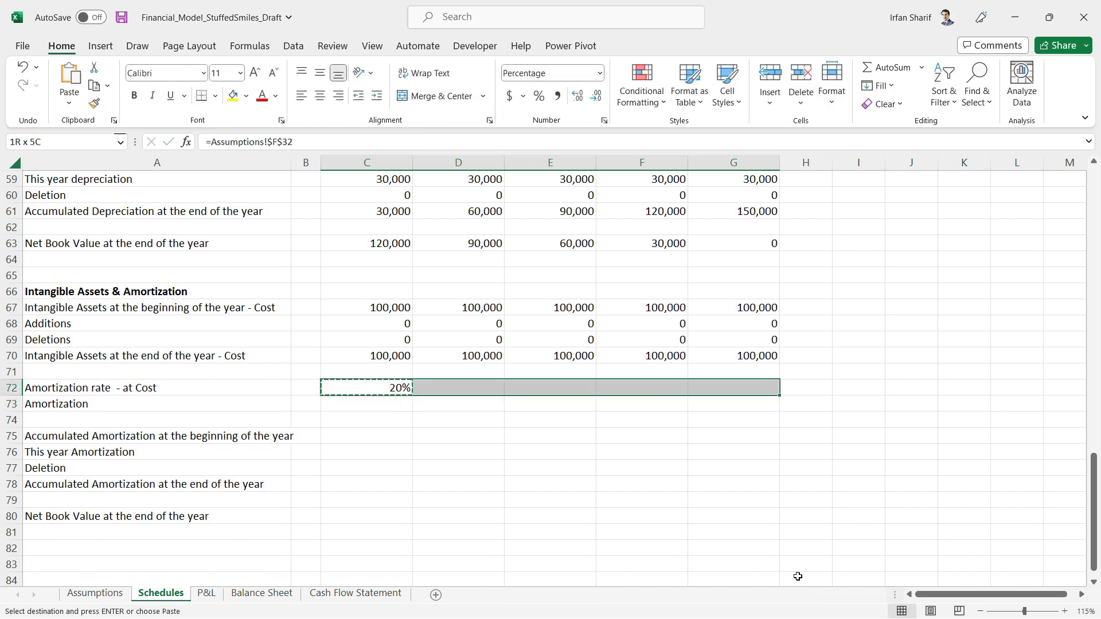
pyautogui.hotkey('ctrl', 'v')
pyautogui.press('Escape')
# - Calculate the first-year amortization in C73 by multiplying ending cost by the rate, =C70*C72
pyautogui.press('Down')
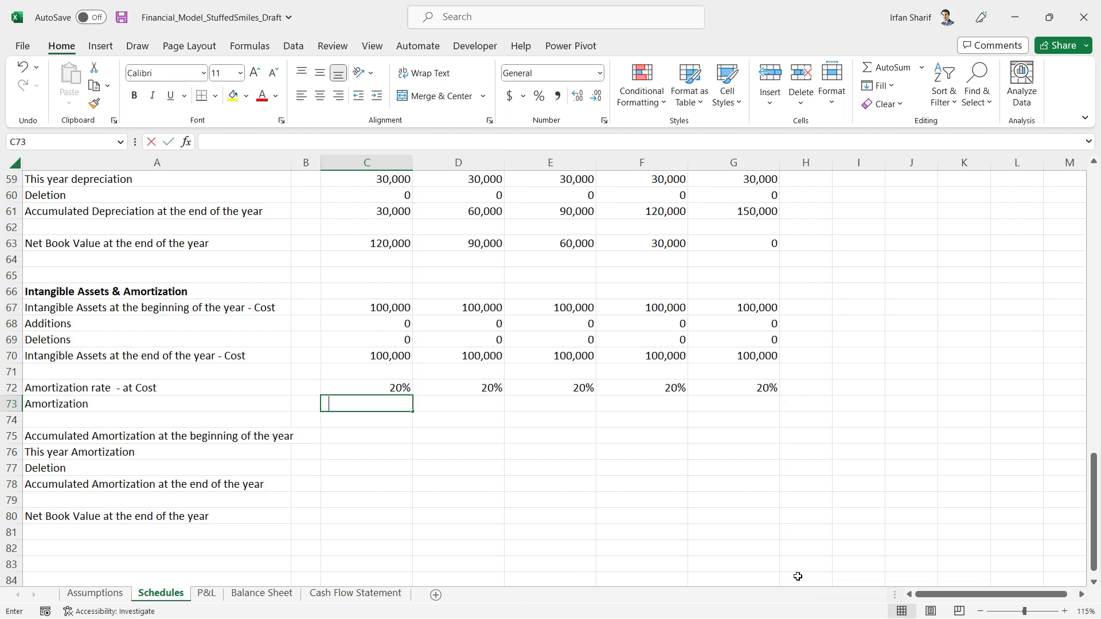
pyautogui.write('=')
pyautogui.press('Up')
pyautogui.press('Up')
pyautogui.press('Up')
pyautogui.write('*')
pyautogui.press('Up')
pyautogui.press('Return')
# - Copy the amortization formula in C73 across the remaining years to G73
pyautogui.press('Up')
pyautogui.hotkey('ctrl', 'c')
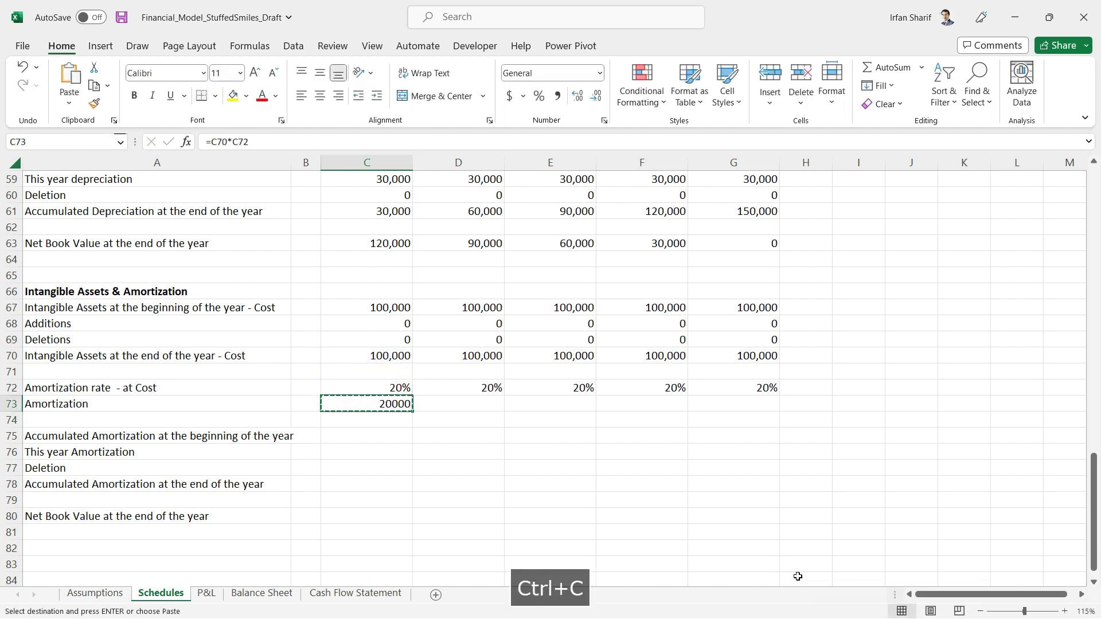
pyautogui.hotkey('shift', 'Right')
pyautogui.hotkey('shift', 'Right')
pyautogui.hotkey('shift', 'Right')
pyautogui.hotkey('shift', 'Right')
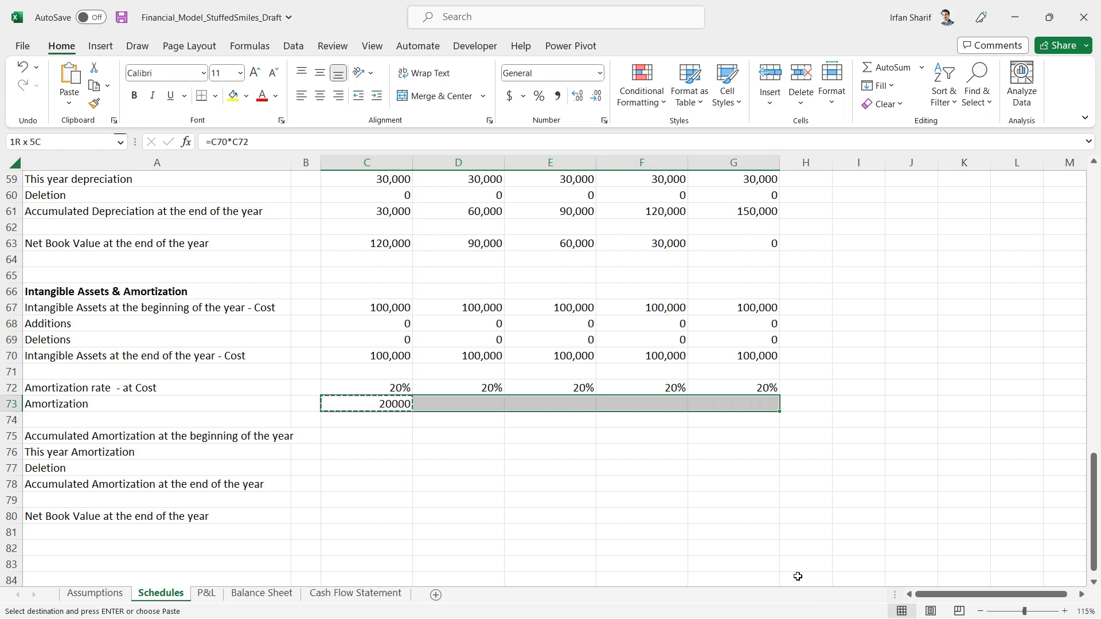
pyautogui.hotkey('ctrl', 'v')
pyautogui.press('Escape')
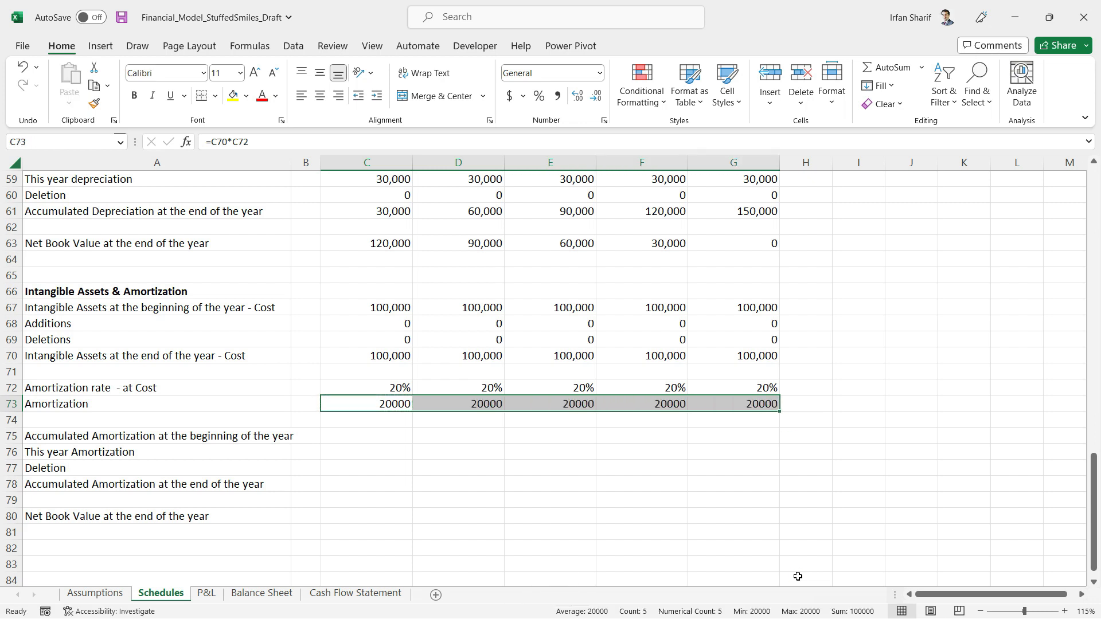
# - Format the amortization amounts in C73:G73 with comma separators and no decimal places
pyautogui.click(557, 96)
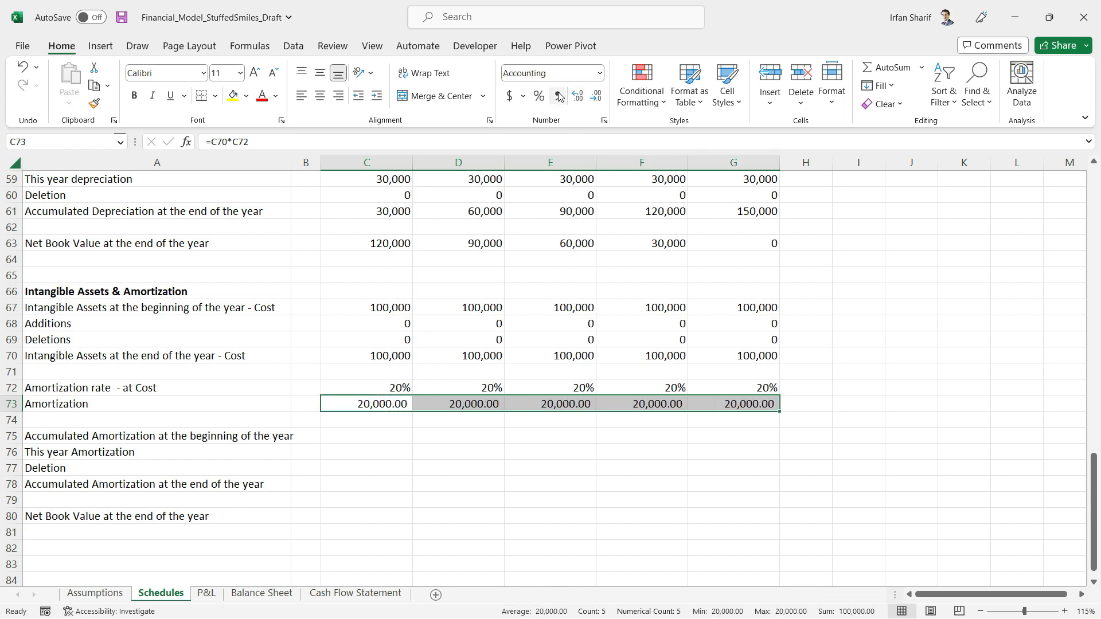
pyautogui.click(596, 97)
pyautogui.click(597, 97)
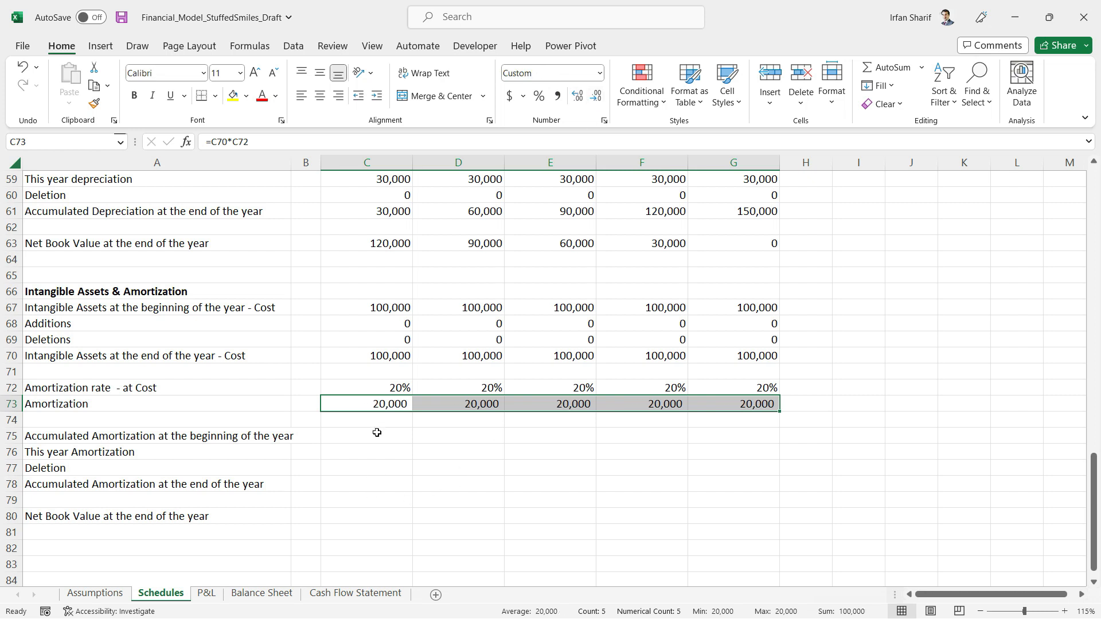
# - Link the first-year beginning accumulated amortization in C75 to the prior column's ending balance, =B78
pyautogui.click(376, 434)
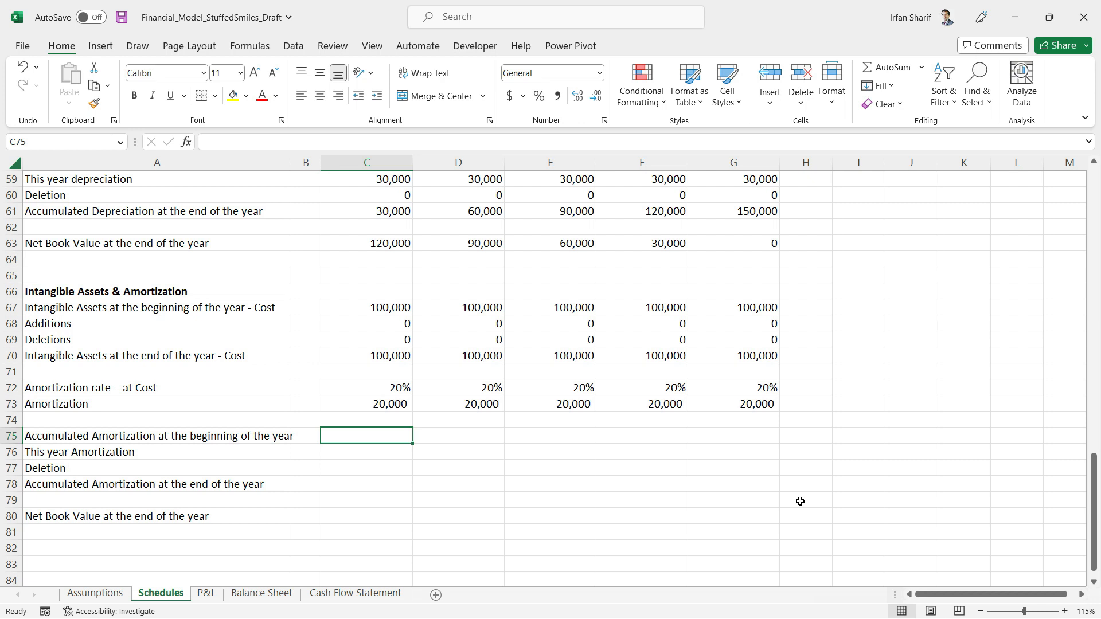
pyautogui.write('=')
pyautogui.press('Down')
pyautogui.press('Down')
pyautogui.press('Down')
pyautogui.press('Left')
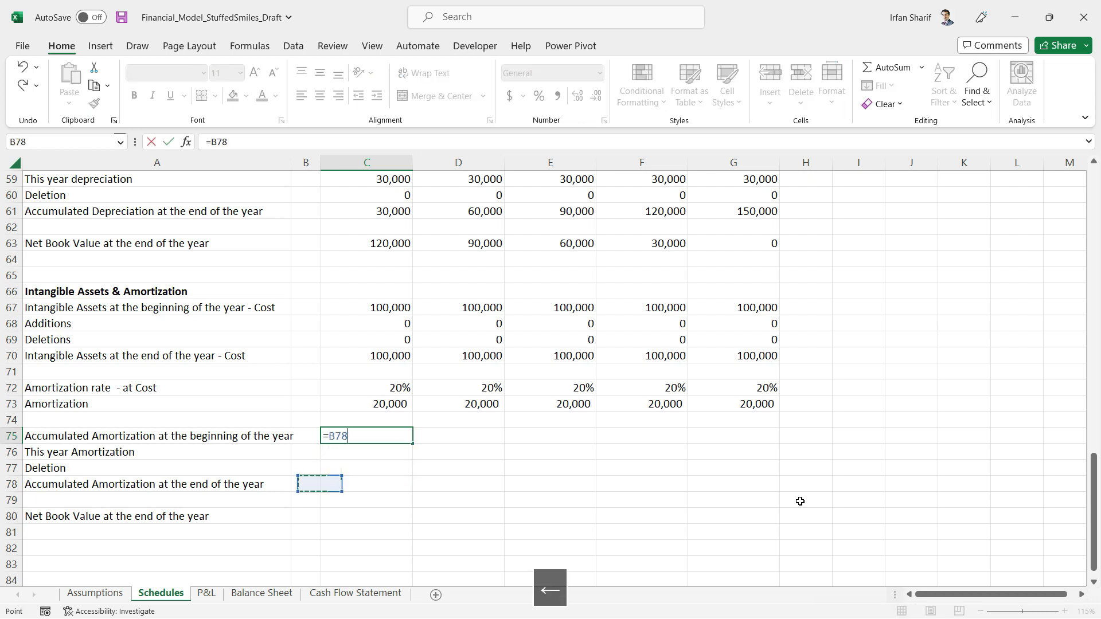
pyautogui.press('Return')
# - Link This year Amortization in C76 to the amortization in C73 and enter 0 for Deletion in C77
pyautogui.press('Up')
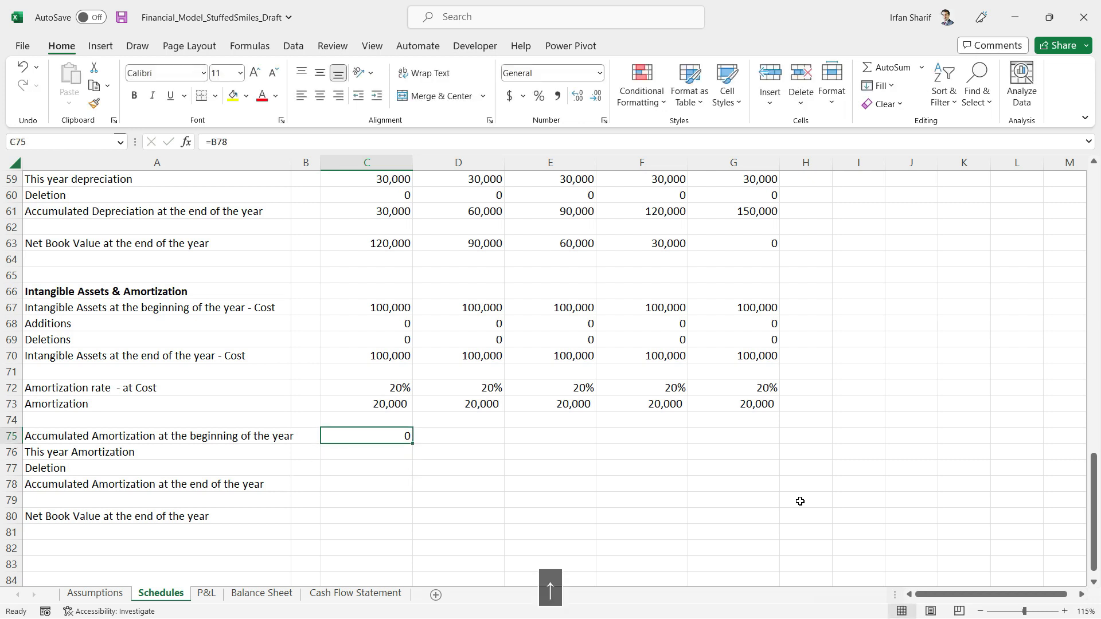
pyautogui.press('Down')
pyautogui.write('=')
pyautogui.press('Up')
pyautogui.press('Up')
pyautogui.press('Up')
pyautogui.press('Return')
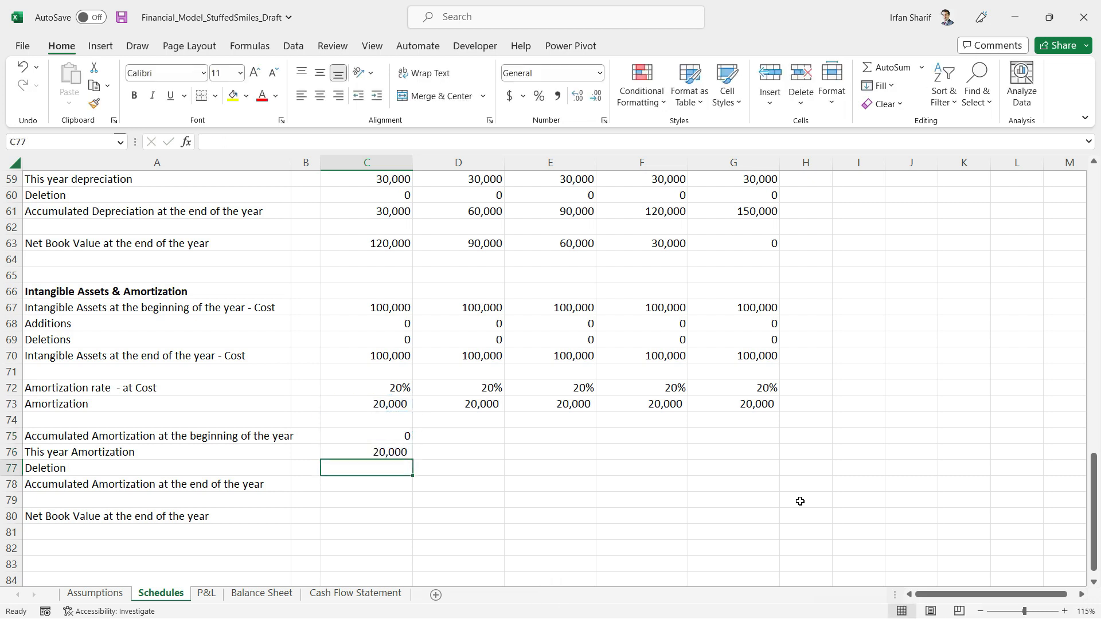
pyautogui.write('0')
pyautogui.press('Return')
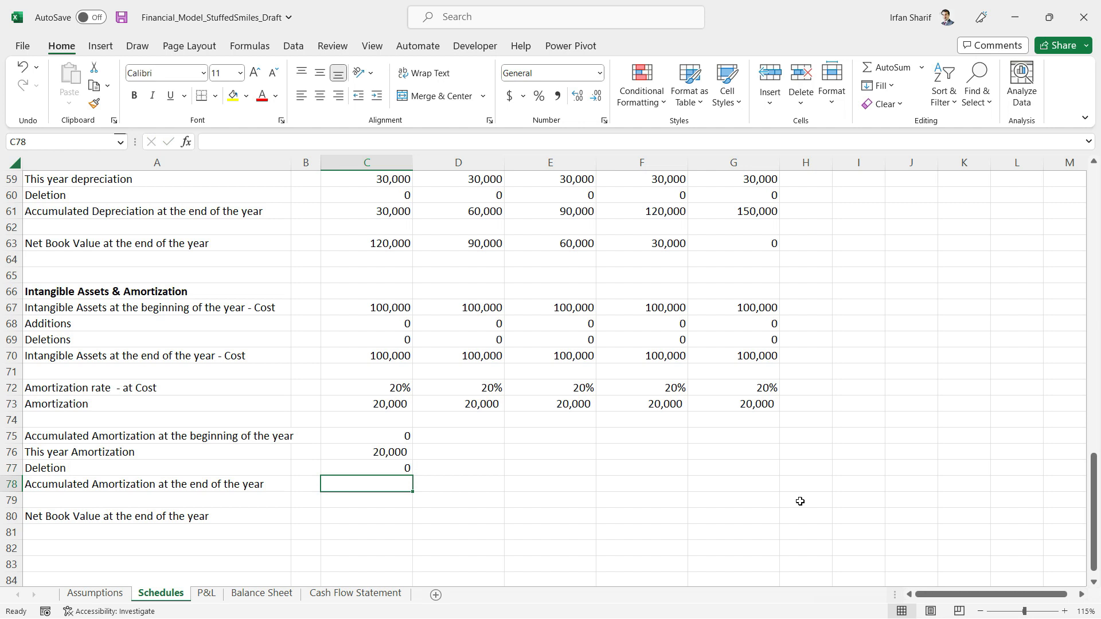
# - Calculate the first-year accumulated amortization at the end of the year in C78 with =C75+C76-C77
pyautogui.write('=')
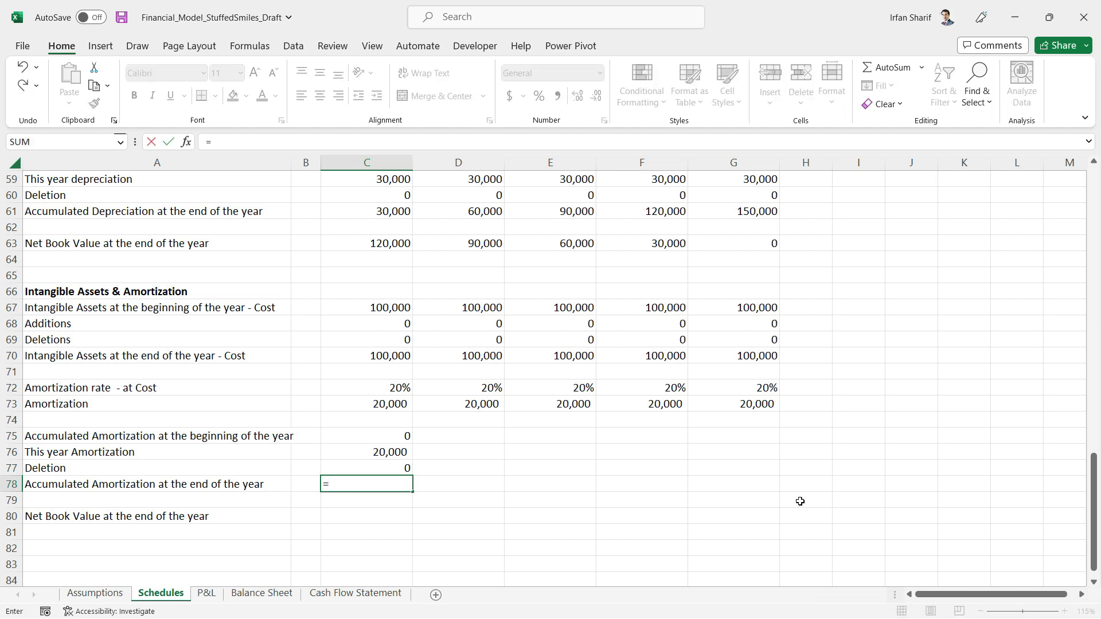
pyautogui.press('Up')
pyautogui.press('Up')
pyautogui.press('Up')
pyautogui.write('+')
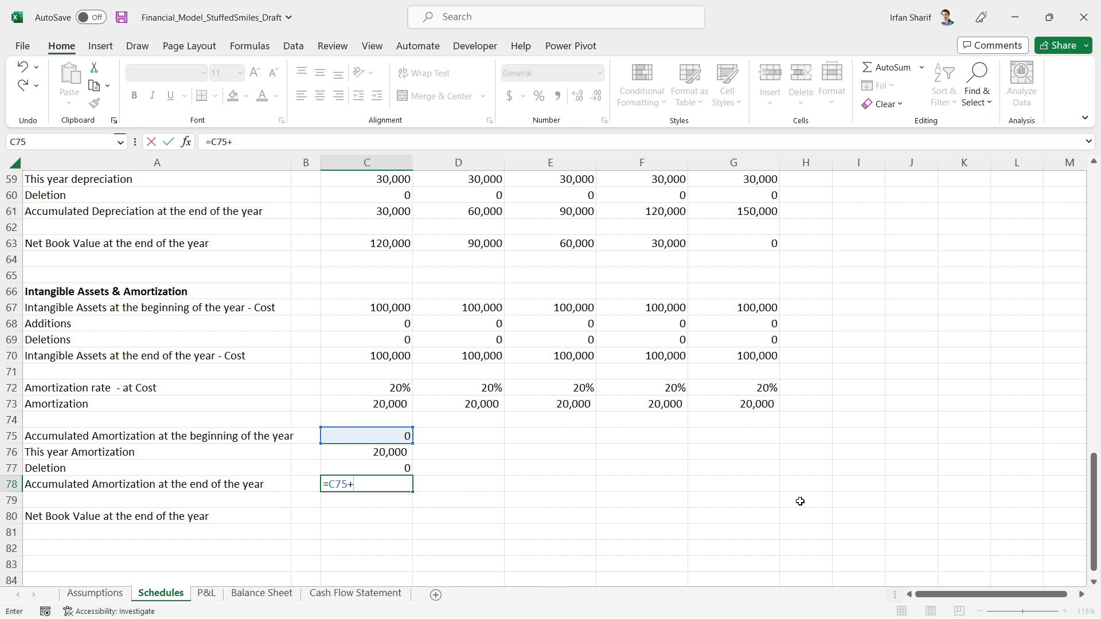
pyautogui.press('Up')
pyautogui.press('Up')
pyautogui.write('-')
pyautogui.press('Up')
pyautogui.hotkey('ctrl', 'Return')
# - Copy the accumulated amortization block C75:C78 across the remaining years to column G
pyautogui.press('Up')
pyautogui.press('Up')
pyautogui.press('Up')
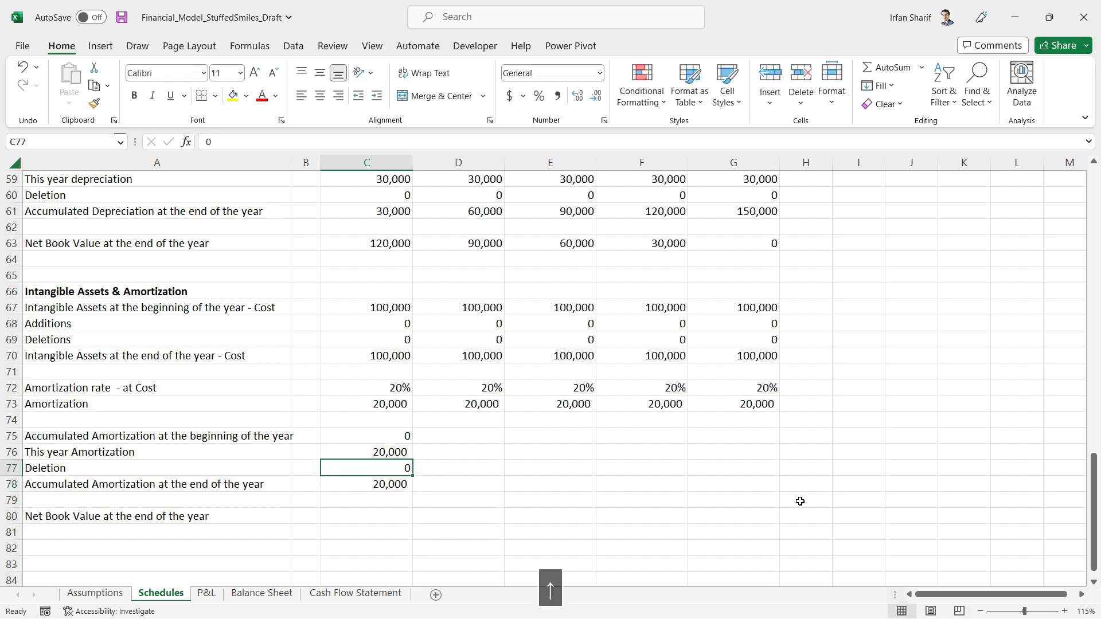
pyautogui.press('F2')
pyautogui.press('Return')
pyautogui.press('Up')
pyautogui.hotkey('shift', 'Down')
pyautogui.hotkey('shift', 'Down')
pyautogui.hotkey('shift', 'Down')
pyautogui.hotkey('ctrl', 'c')
pyautogui.hotkey('shift', 'Right')
pyautogui.hotkey('shift', 'Right')
pyautogui.hotkey('shift', 'Right')
pyautogui.hotkey('shift', 'Right')
pyautogui.hotkey('ctrl', 'v')
pyautogui.press('Escape')
# - Examine the accumulated amortization roll-forward and its year-end balances from C78 to G78
pyautogui.press('Down')
pyautogui.press('Down')
pyautogui.press('Down')
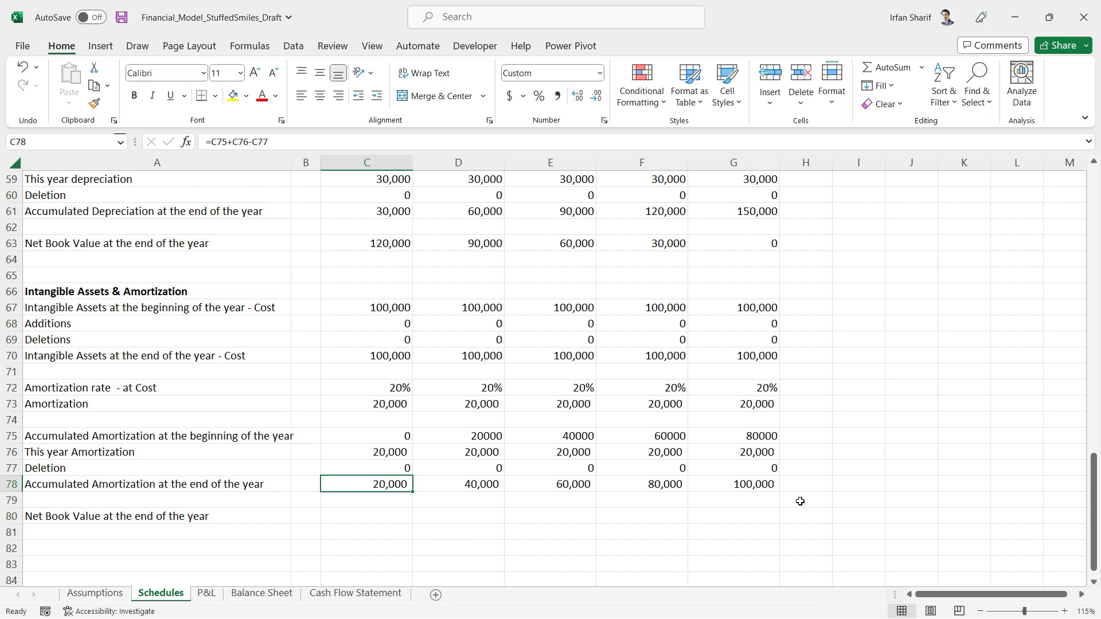
pyautogui.press('Up')
pyautogui.press('Up')
pyautogui.press('Down')
pyautogui.press('Down')
pyautogui.press('Right')
pyautogui.press('Right')
pyautogui.press('Right')
pyautogui.press('Right')
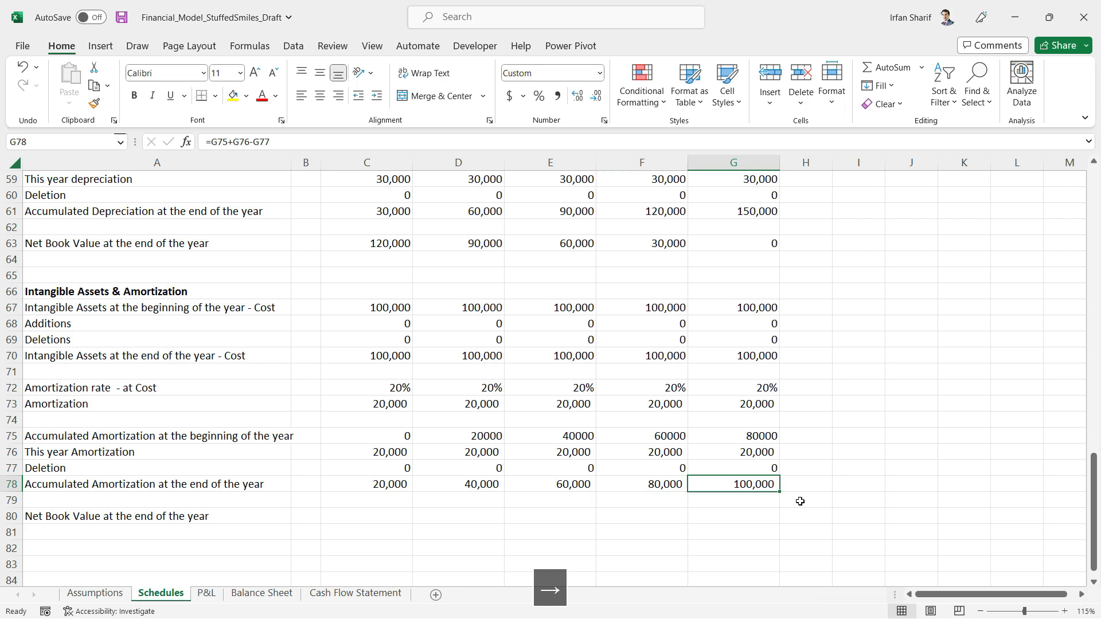
pyautogui.press('Left')
pyautogui.press('Left')
pyautogui.press('Left')
pyautogui.press('Left')
# - Calculate the first-year net book value of the intangible assets in C80 with =C70-C78
pyautogui.press('Down')
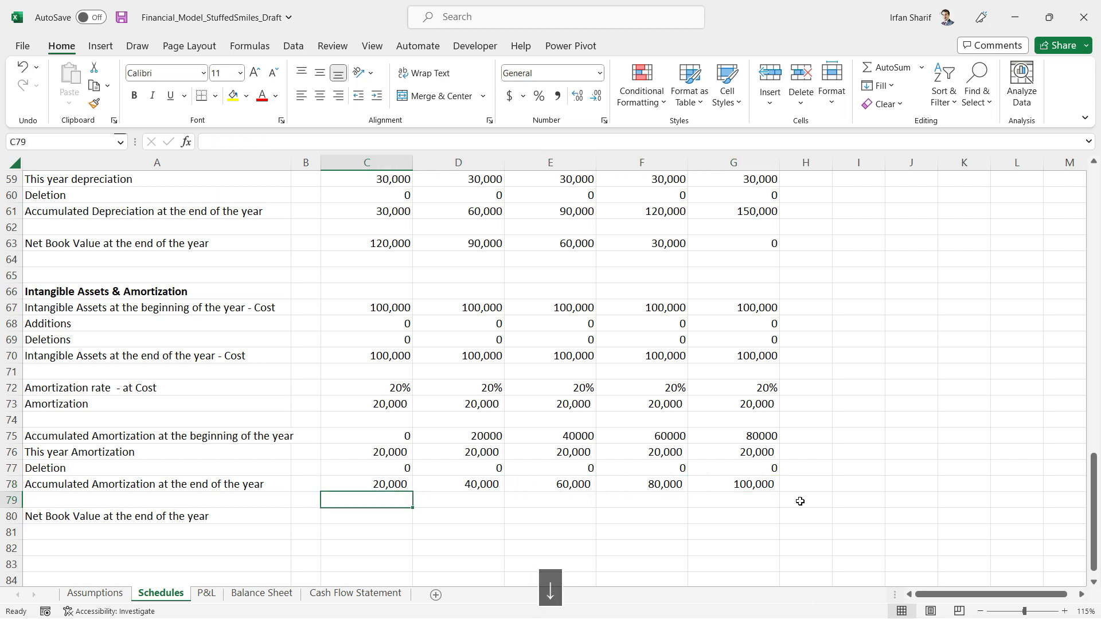
pyautogui.press('Down')
pyautogui.press('Down')
pyautogui.press('Up')
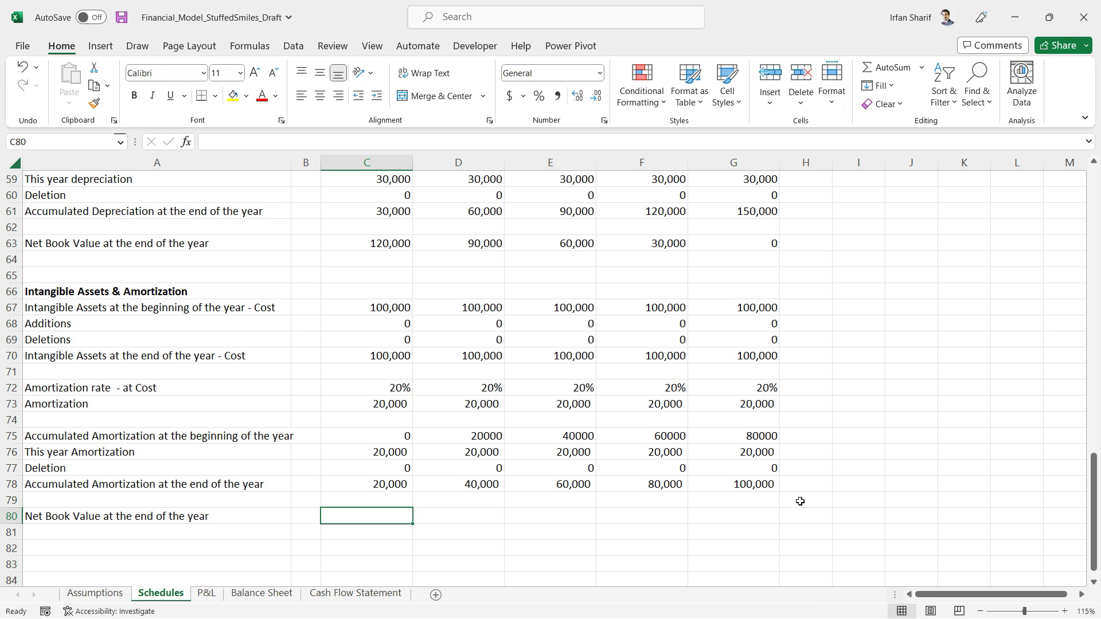
pyautogui.write('=')
pyautogui.press('Up')
pyautogui.press('Up')
pyautogui.press('Up')
pyautogui.press('Up')
pyautogui.press('Up')
pyautogui.press('Up')
pyautogui.press('Up')
pyautogui.press('Up')
pyautogui.press('Up')
pyautogui.press('Up')
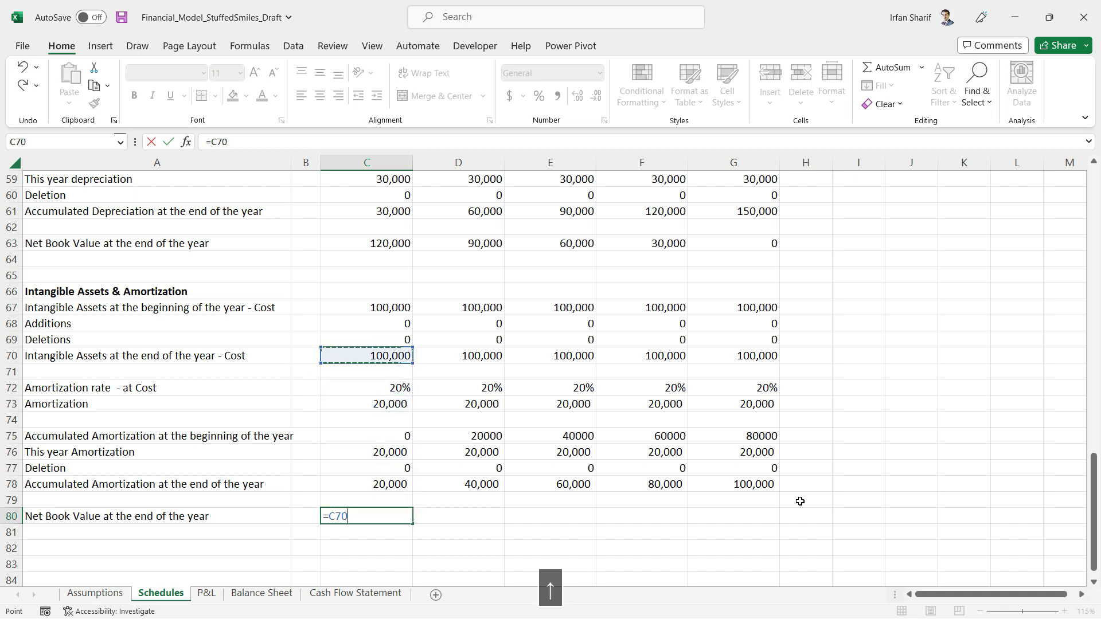
pyautogui.write('-')
pyautogui.press('Up')
pyautogui.press('Up')
pyautogui.hotkey('ctrl', 'Return')
# - Copy the net book value formula in C80 across the remaining years to G80
pyautogui.hotkey('ctrl', 'c')
pyautogui.hotkey('shift', 'Right')
pyautogui.hotkey('shift', 'Right')
pyautogui.hotkey('shift', 'Right')
pyautogui.hotkey('shift', 'Right')
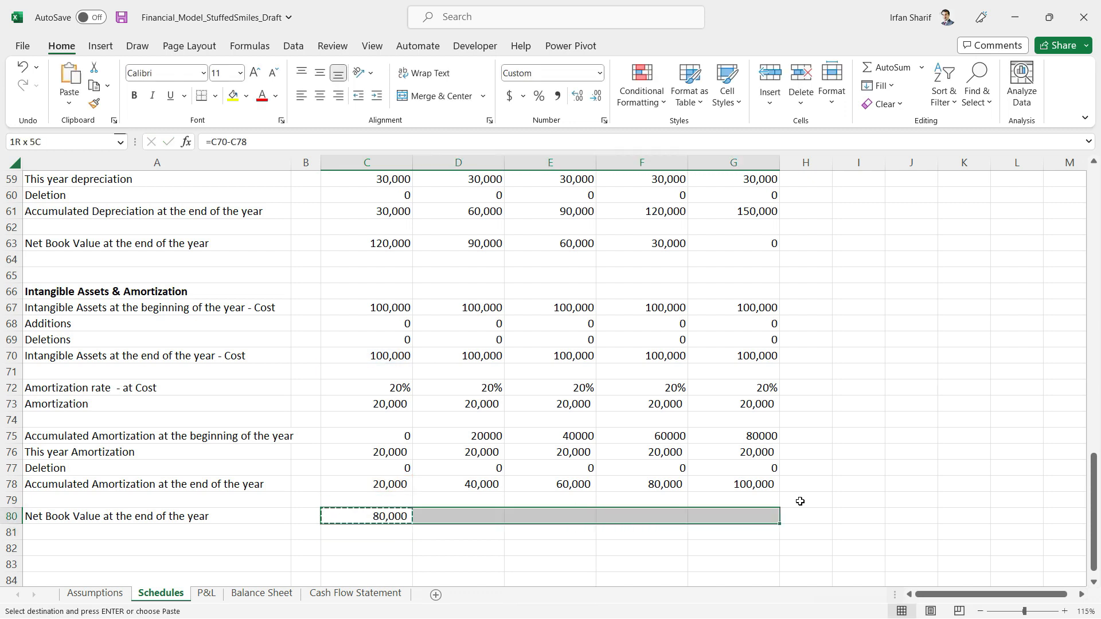
pyautogui.hotkey('ctrl', 'v')
pyautogui.press('Escape')
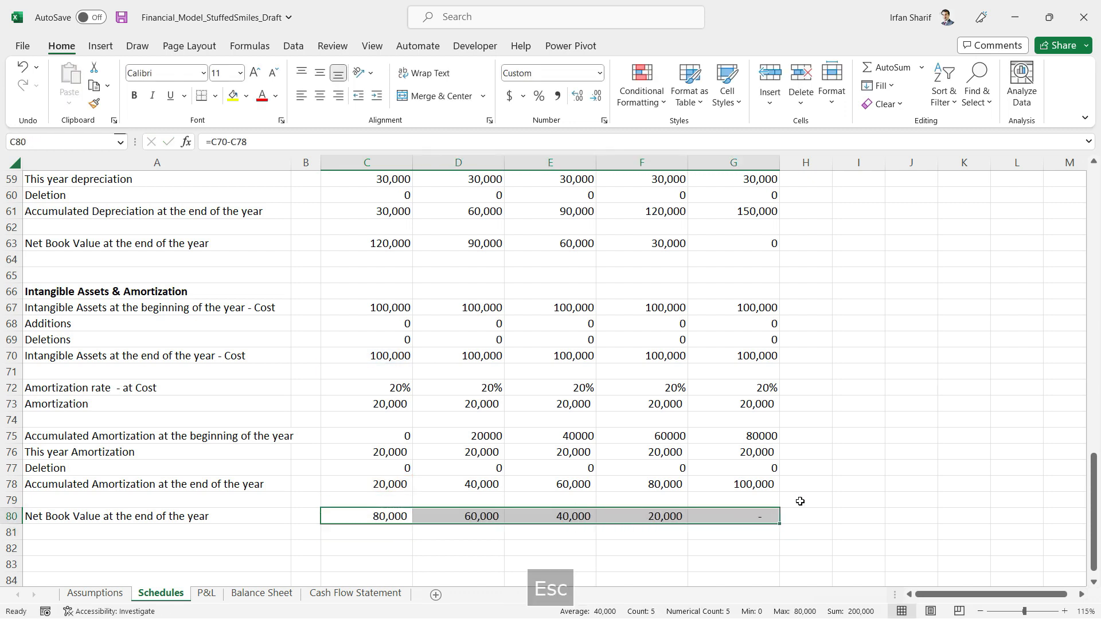
pyautogui.press('Down')
pyautogui.press('Up')
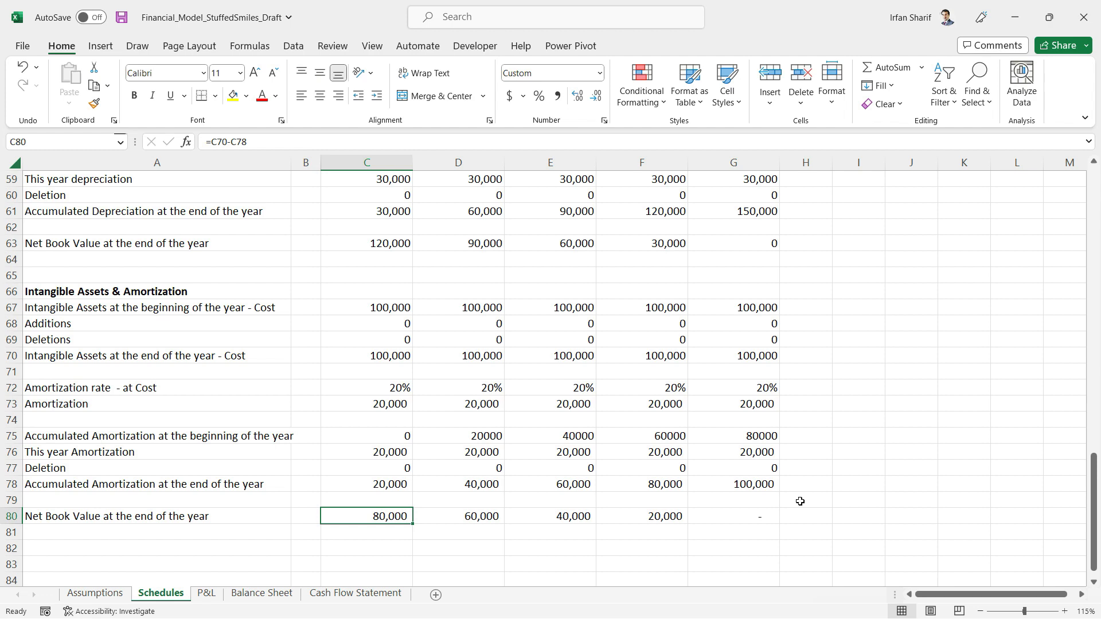
# - Link the FY 2023 Amortization line in C17 of the P&L sheet to the schedule with =Schedules!C73
pyautogui.press('F9')
pyautogui.click(210, 595)
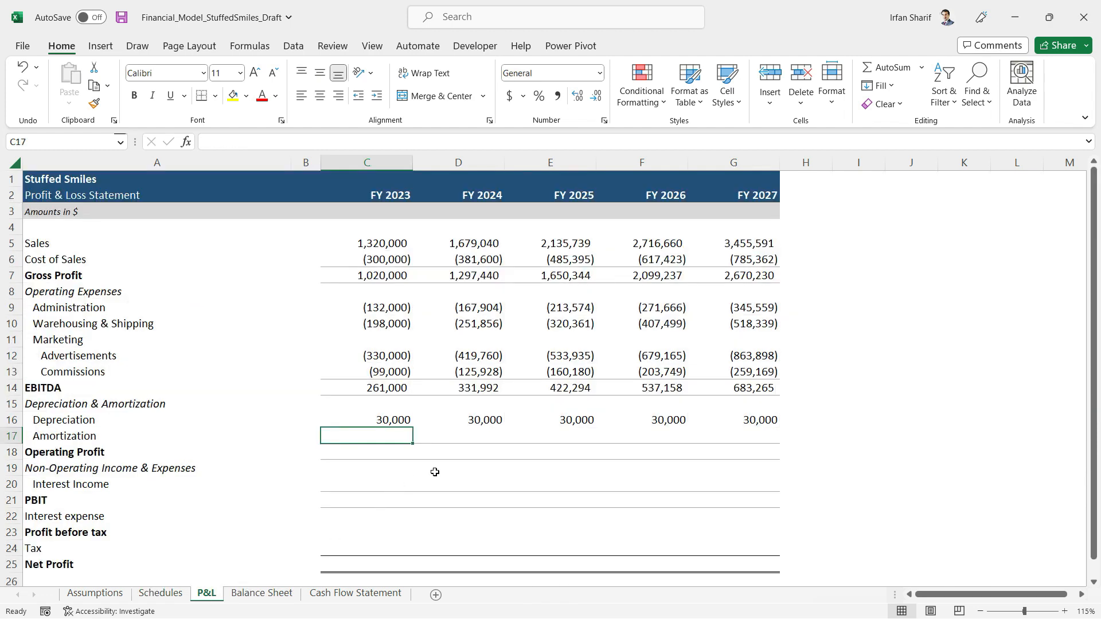
pyautogui.write('=')
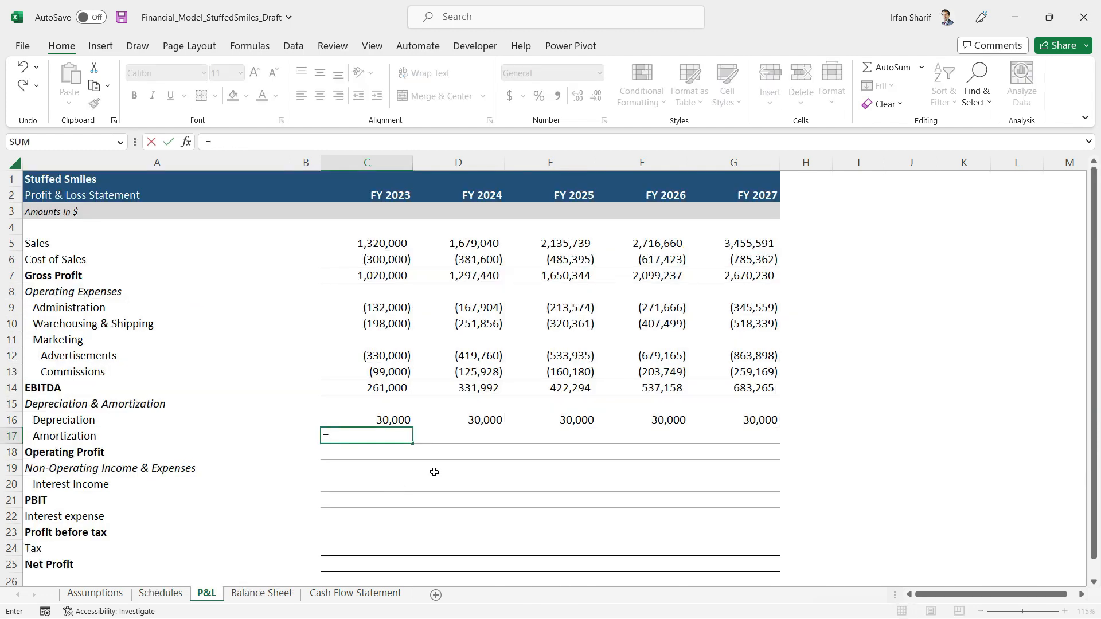
pyautogui.click(161, 593)
pyautogui.click(379, 404)
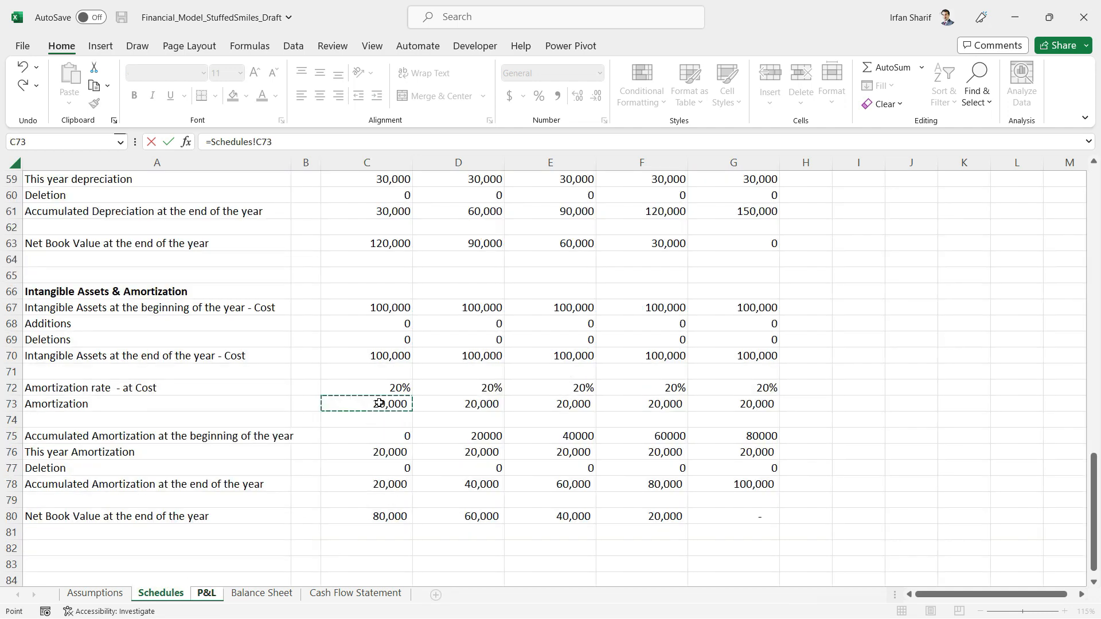
pyautogui.press('Return')
pyautogui.press('Up')
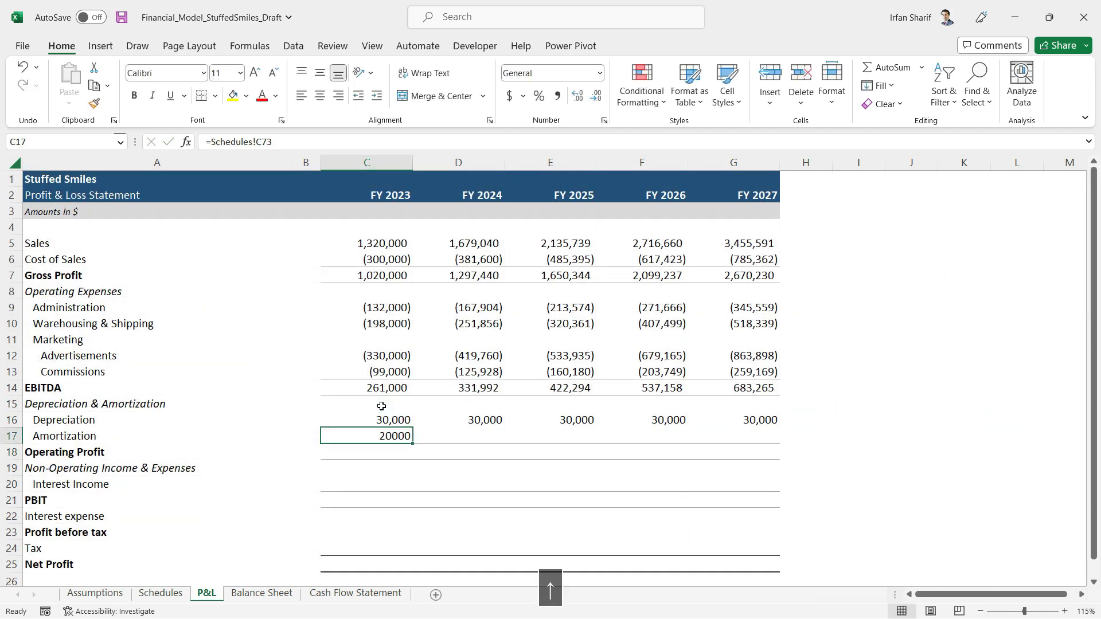
# - Copy the P&L amortization link in C17 across the remaining years to G17
pyautogui.hotkey('ctrl', 'c')
pyautogui.hotkey('shift', 'Right')
pyautogui.hotkey('shift', 'Right')
pyautogui.hotkey('shift', 'Right')
pyautogui.hotkey('shift', 'Right')
pyautogui.hotkey('ctrl', 'v')
pyautogui.press('Escape')
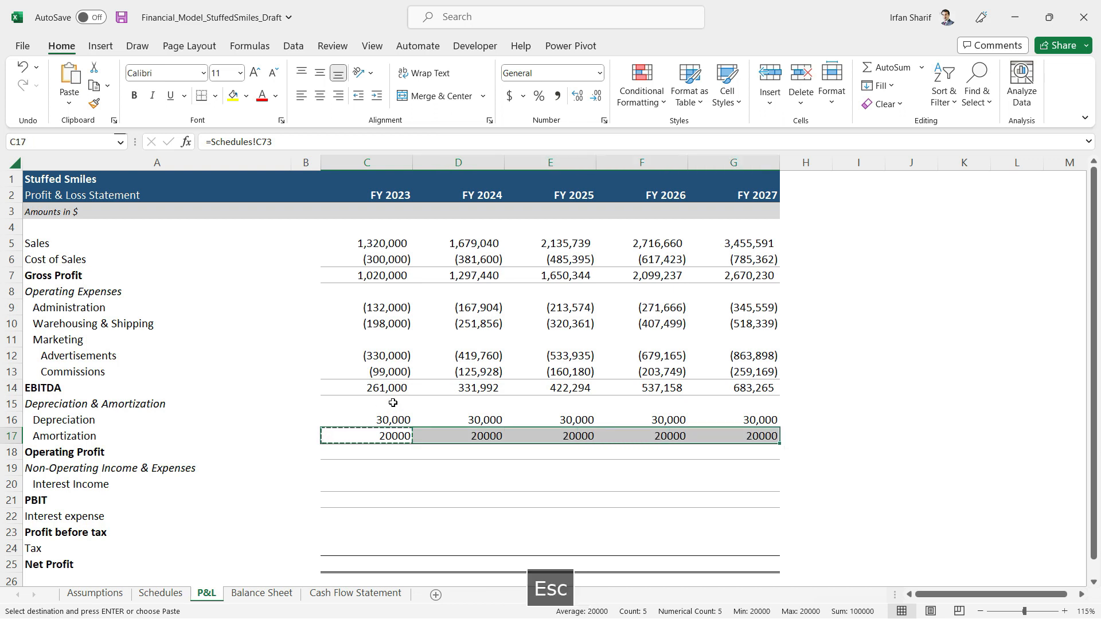
# - Format the P&L amortization amounts in C17:G17 with comma separators and no decimal places
pyautogui.click(557, 95)
pyautogui.click(596, 96)
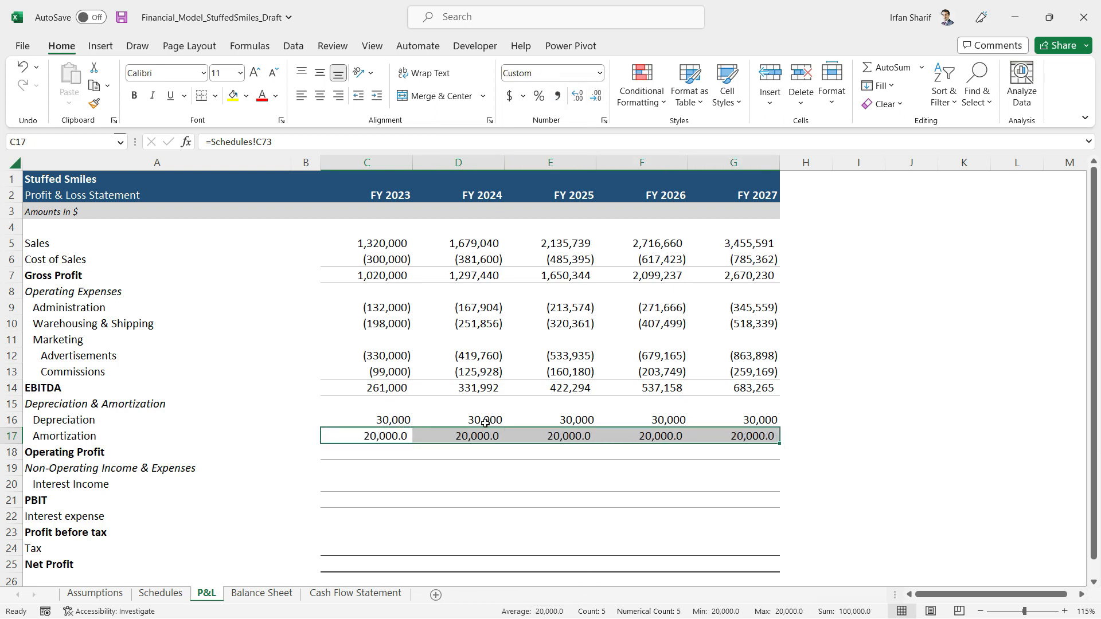
pyautogui.click(596, 95)
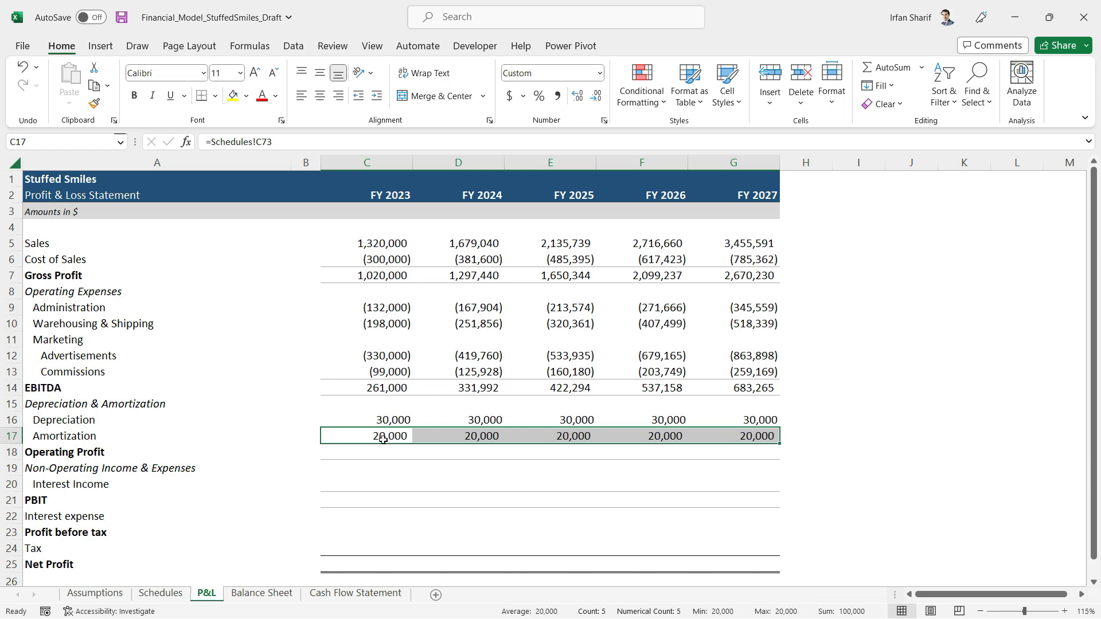
pyautogui.click(411, 459)
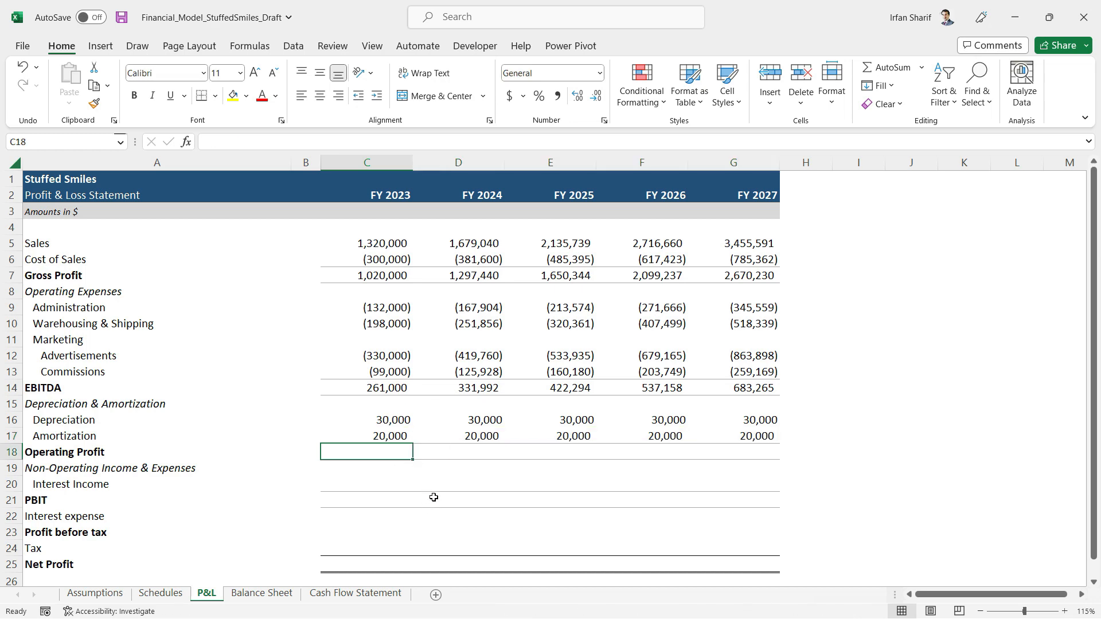
# - Link Intangible Assets in C13 of the Balance Sheet to the schedule's net book value with =Schedules!C80
pyautogui.click(261, 594)
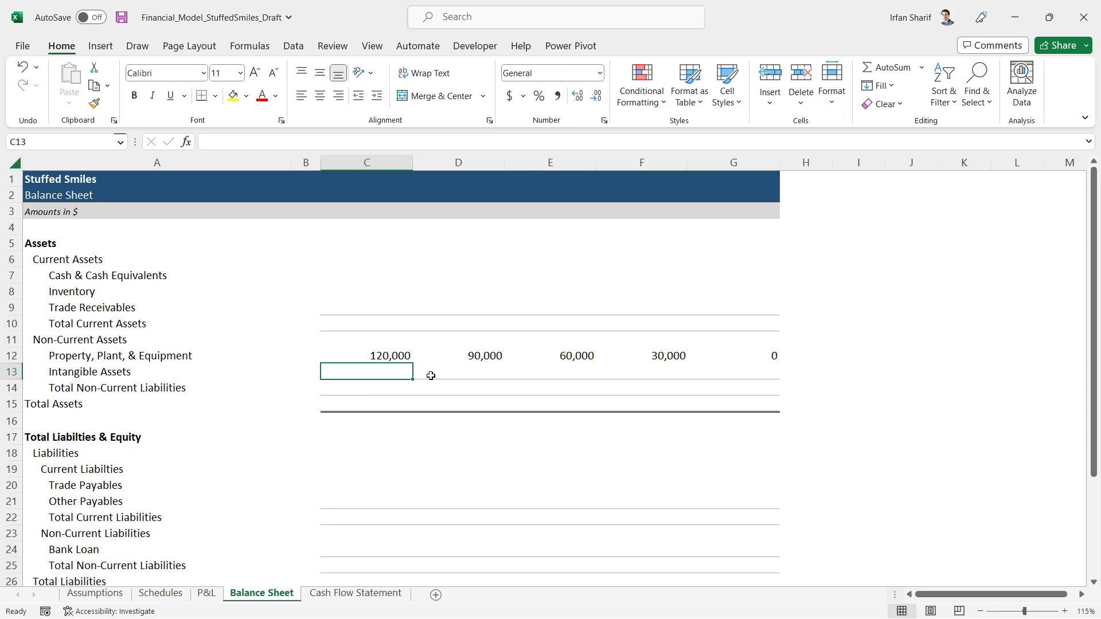
pyautogui.write('=')
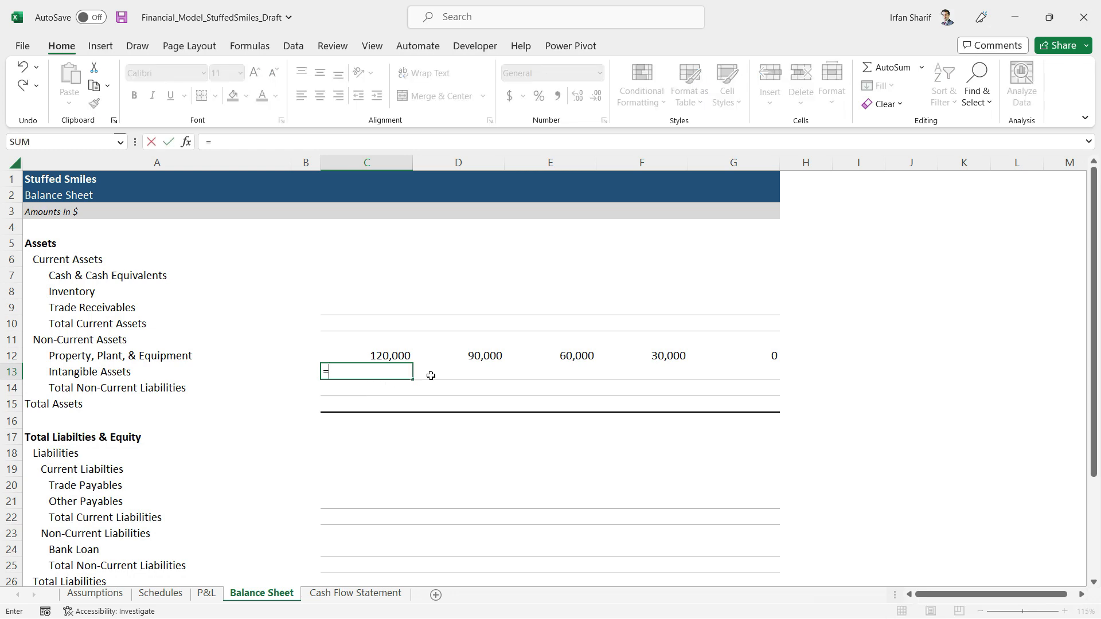
pyautogui.click(160, 594)
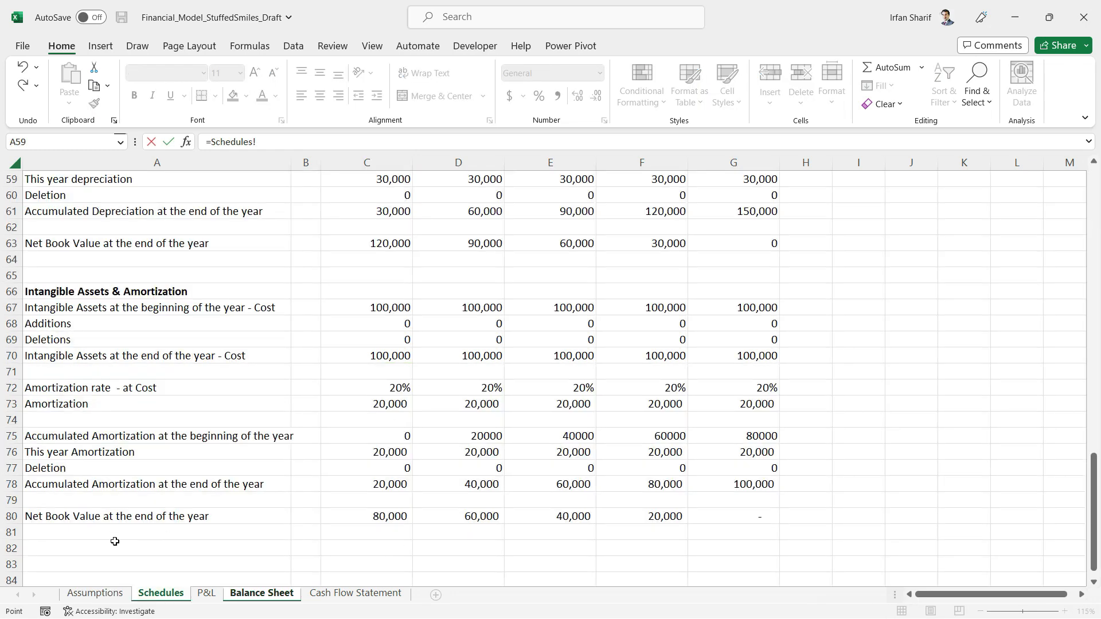
pyautogui.click(388, 517)
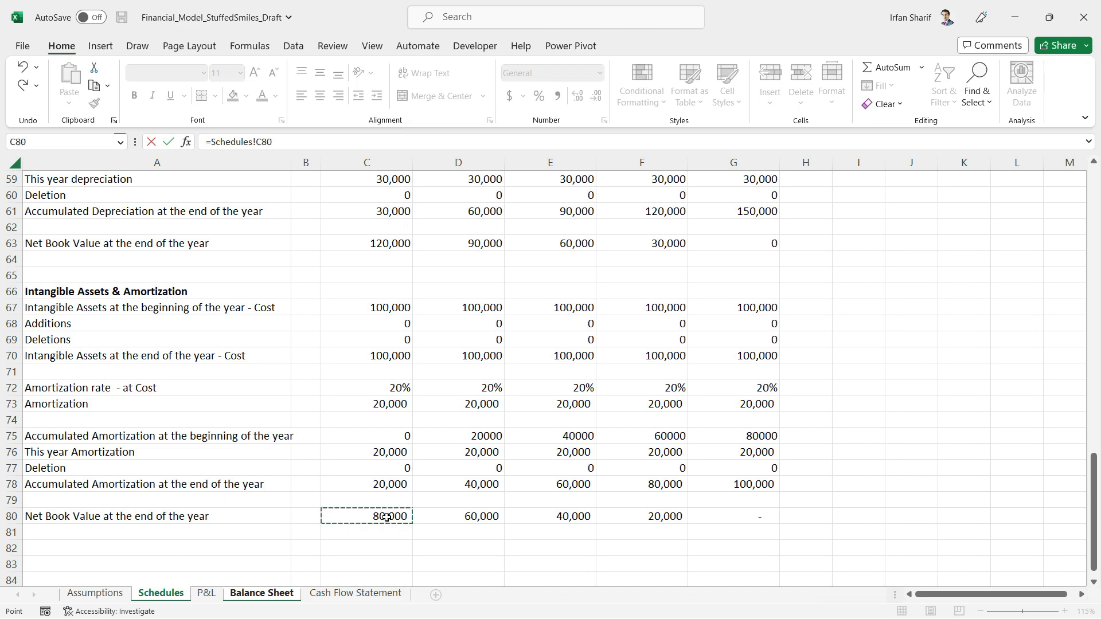
pyautogui.press('Return')
pyautogui.write('c`')
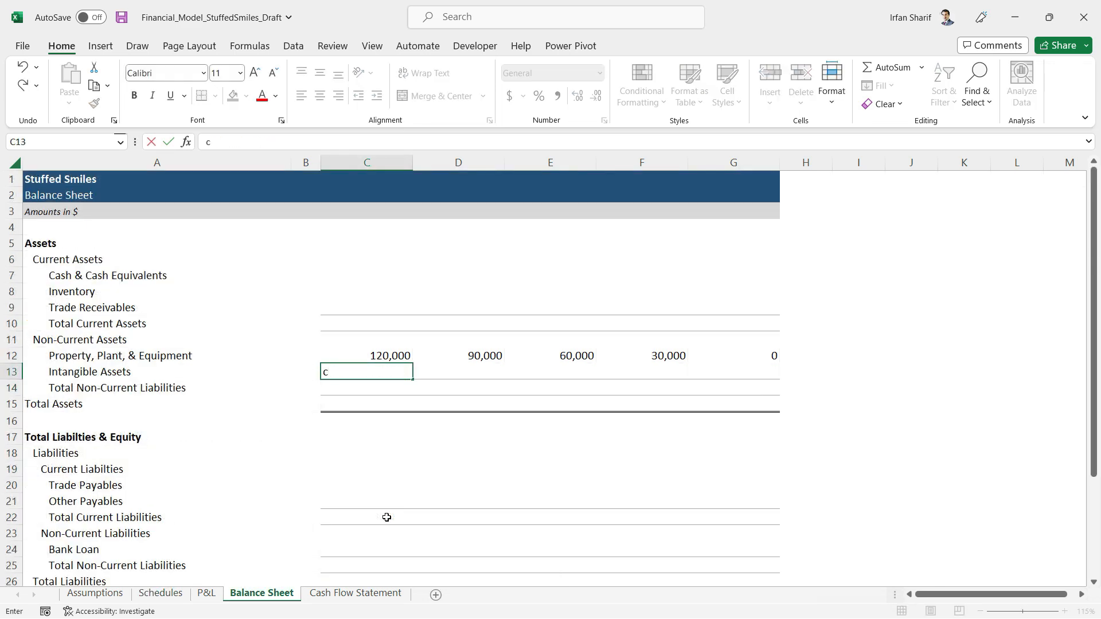
pyautogui.press('Escape')
# - Copy the Intangible Assets link in C13 across the remaining years to G13
pyautogui.hotkey('ctrl', 'c')
pyautogui.hotkey('shift', 'Right')
pyautogui.hotkey('shift', 'Right')
pyautogui.hotkey('shift', 'Right')
pyautogui.hotkey('shift', 'Right')
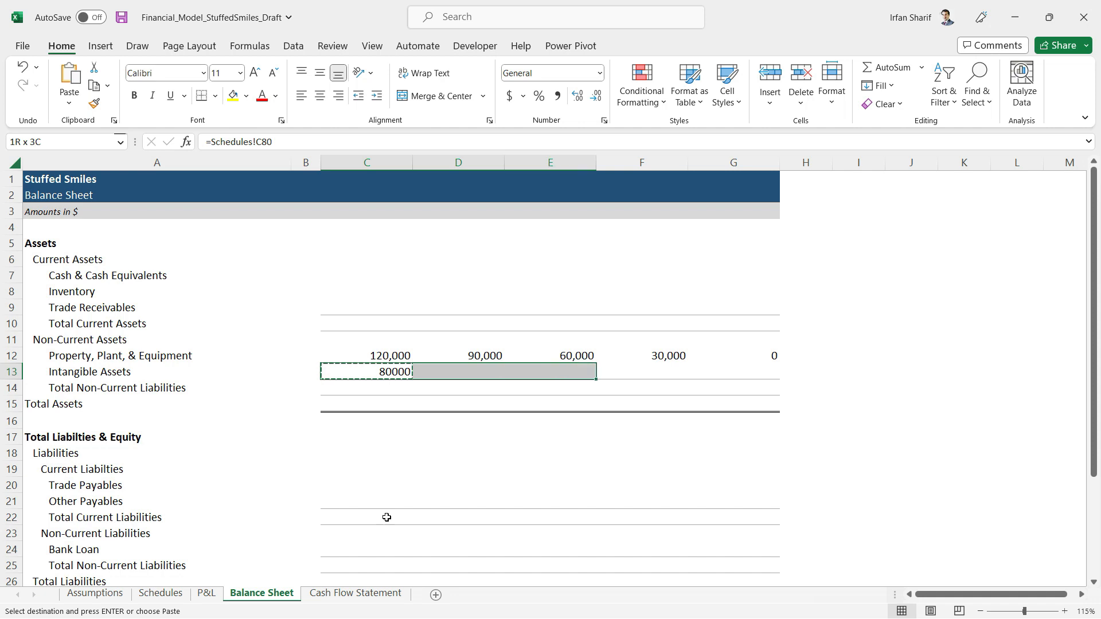
pyautogui.hotkey('ctrl', 'v')
pyautogui.press('Escape')
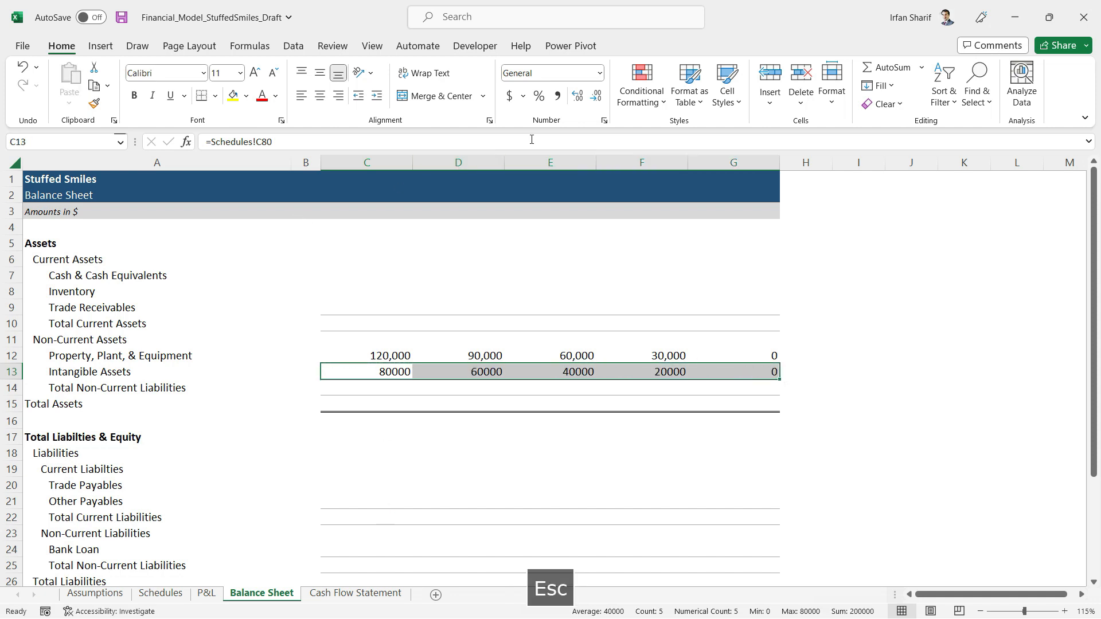
# - Format the Intangible Assets amounts in C13:G13 with comma separators and no decimal places
pyautogui.click(558, 96)
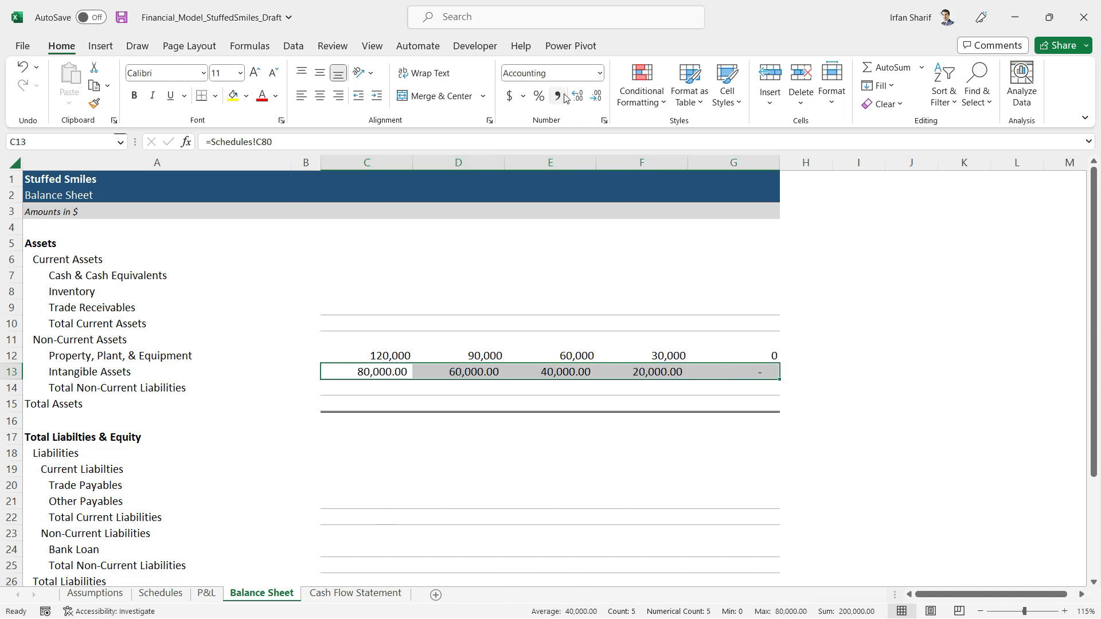
pyautogui.click(596, 96)
pyautogui.click(596, 96)
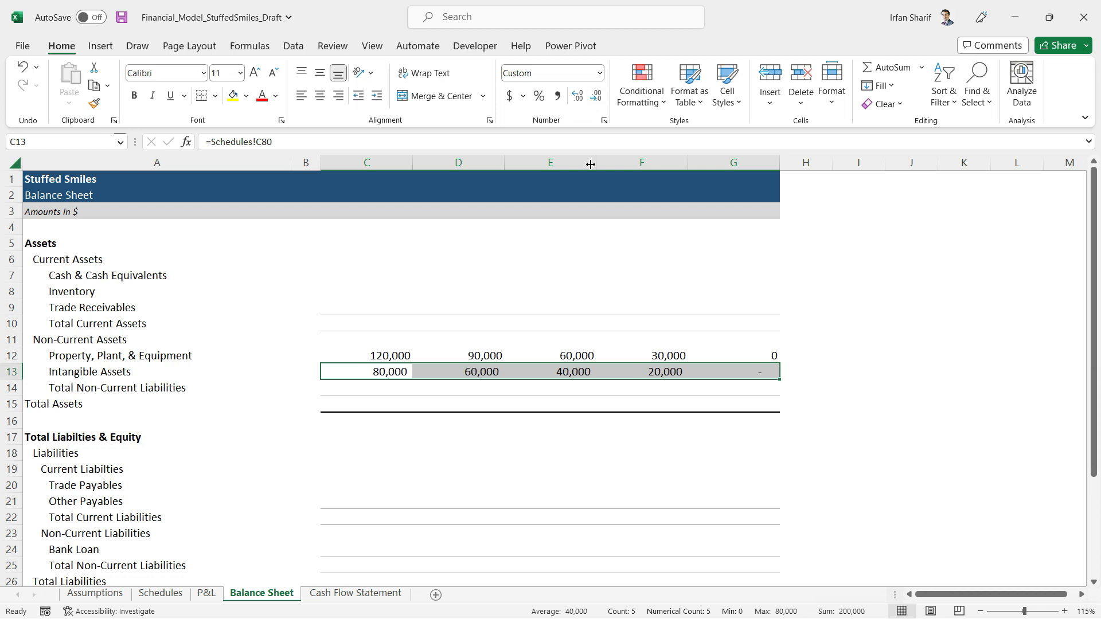
pyautogui.click(401, 386)
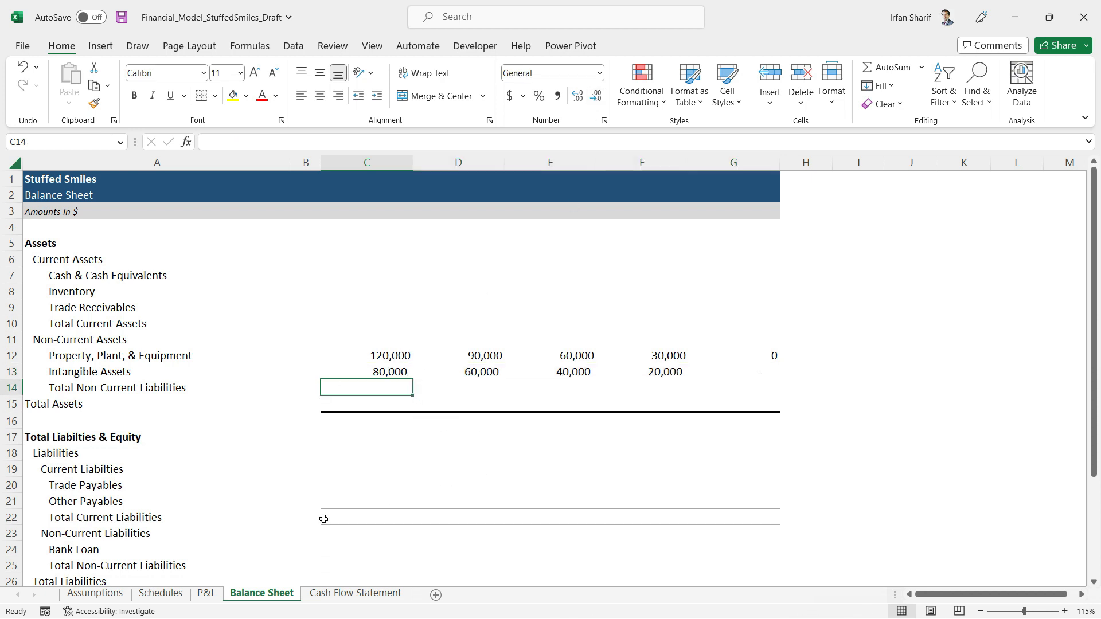
# - Make the FY 2023 depreciation in C16 of the P&L sheet negative with =-Schedules!C56
pyautogui.click(207, 594)
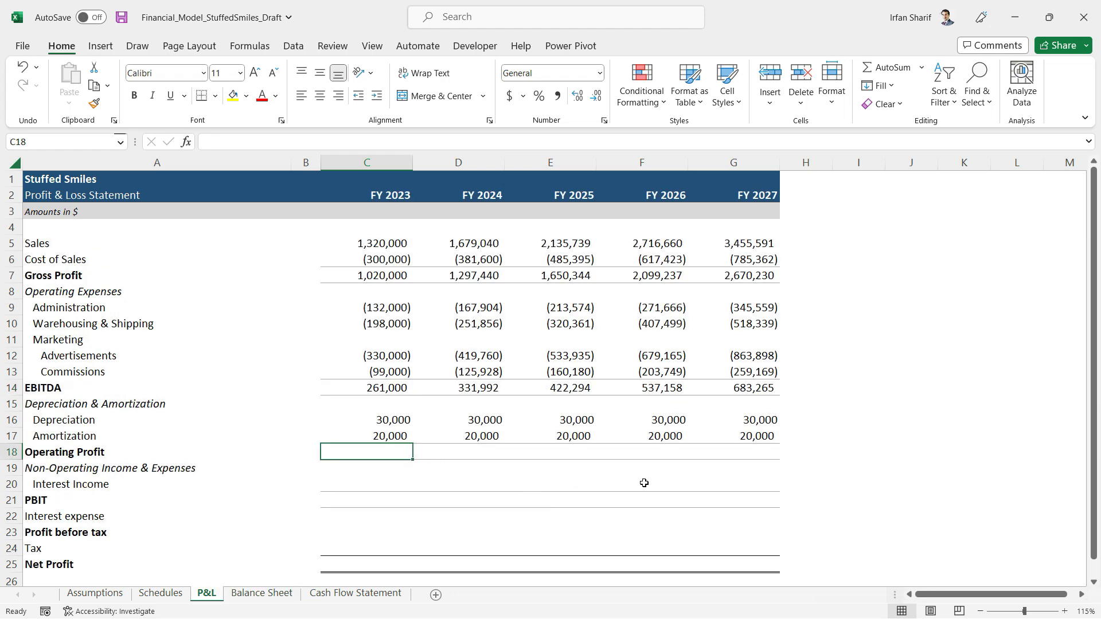
pyautogui.write('=')
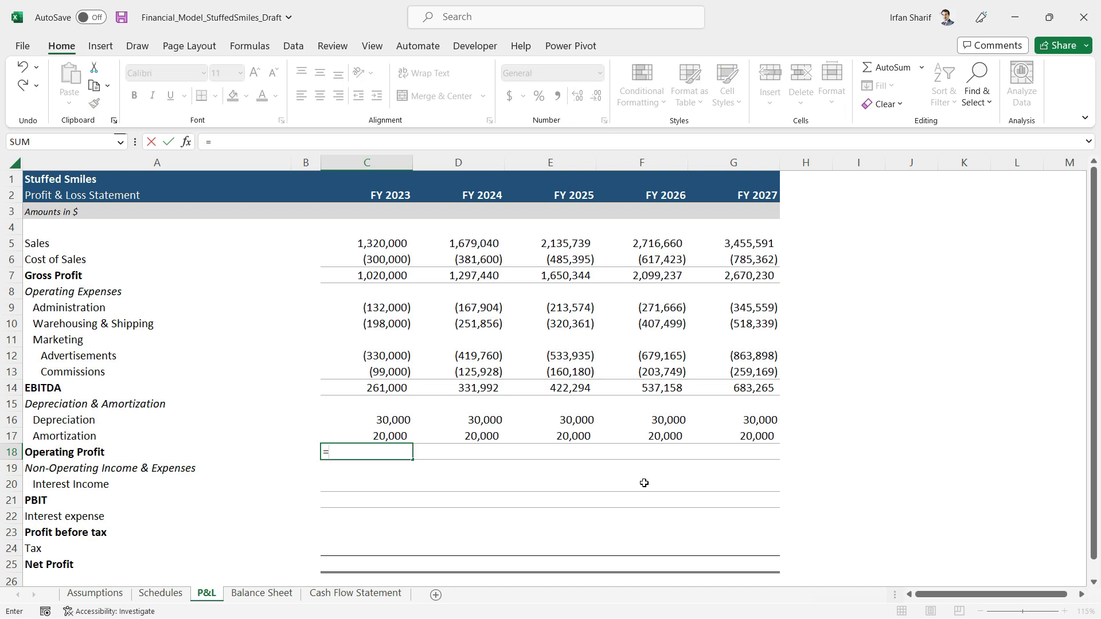
pyautogui.press('Escape')
pyautogui.press('Up')
pyautogui.press('Up')
pyautogui.press('F2')
pyautogui.press('Left')
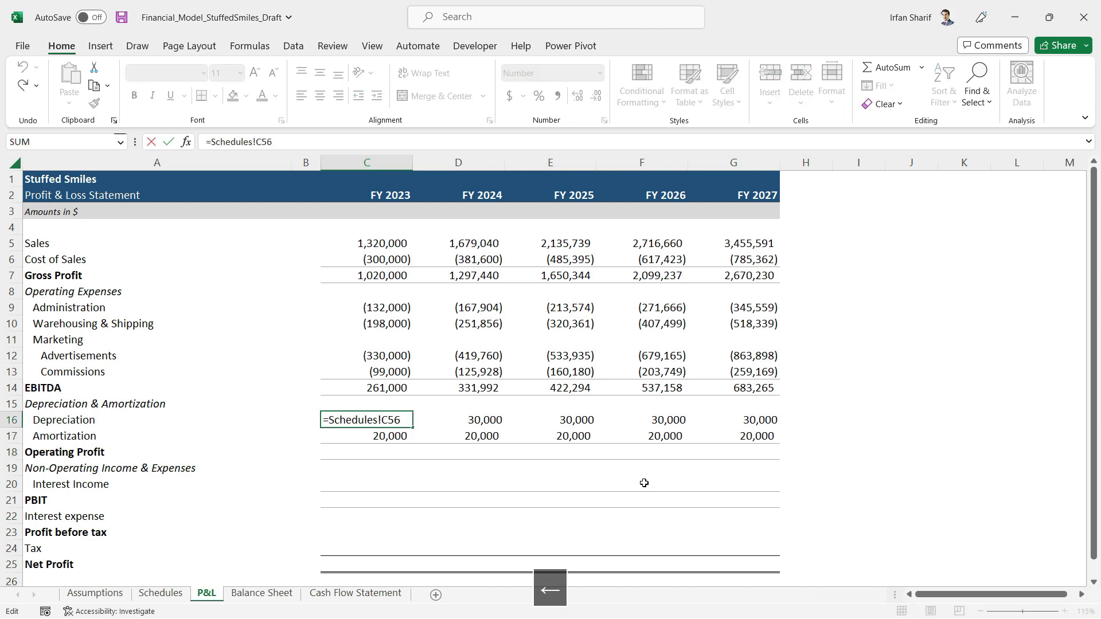
pyautogui.write('-')
pyautogui.press('Return')
# - Make the FY 2023 amortization in C17 negative with =-Schedules!C73
pyautogui.press('F2')
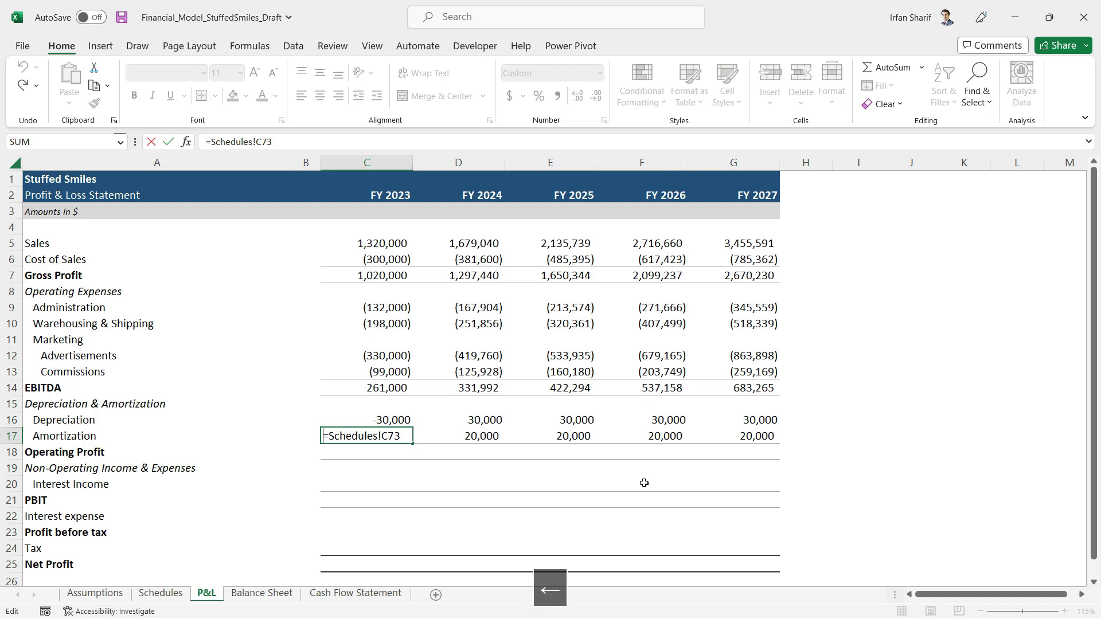
pyautogui.write('-')
pyautogui.press('Return')
# - Format the FY 2023 depreciation in C16 with the comma style and no decimal places
pyautogui.press('Up')
pyautogui.press('Up')
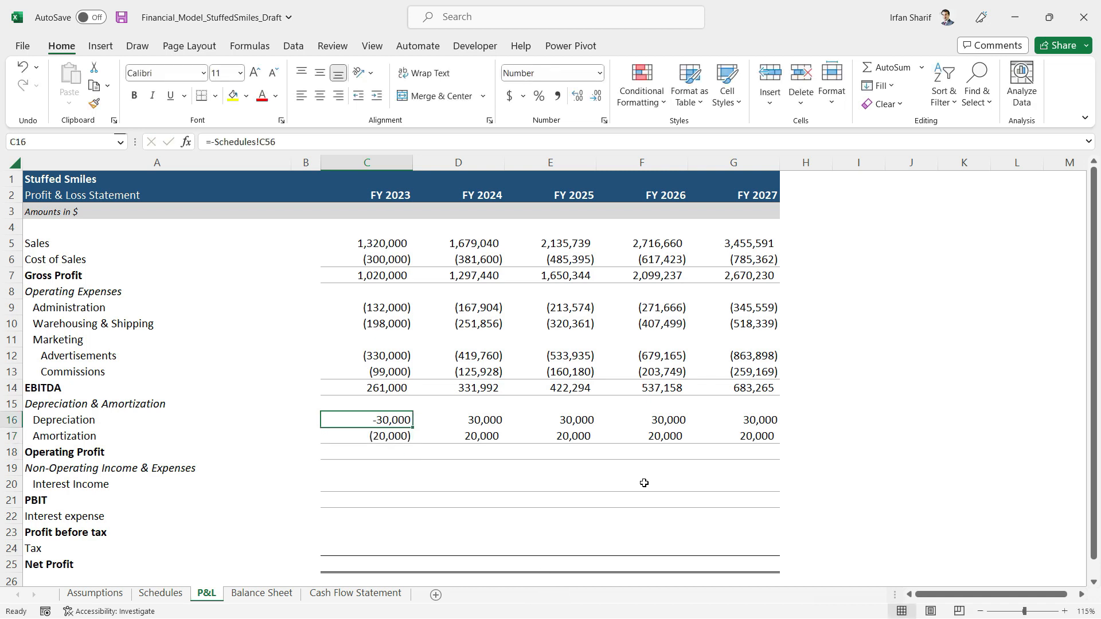
pyautogui.click(600, 73)
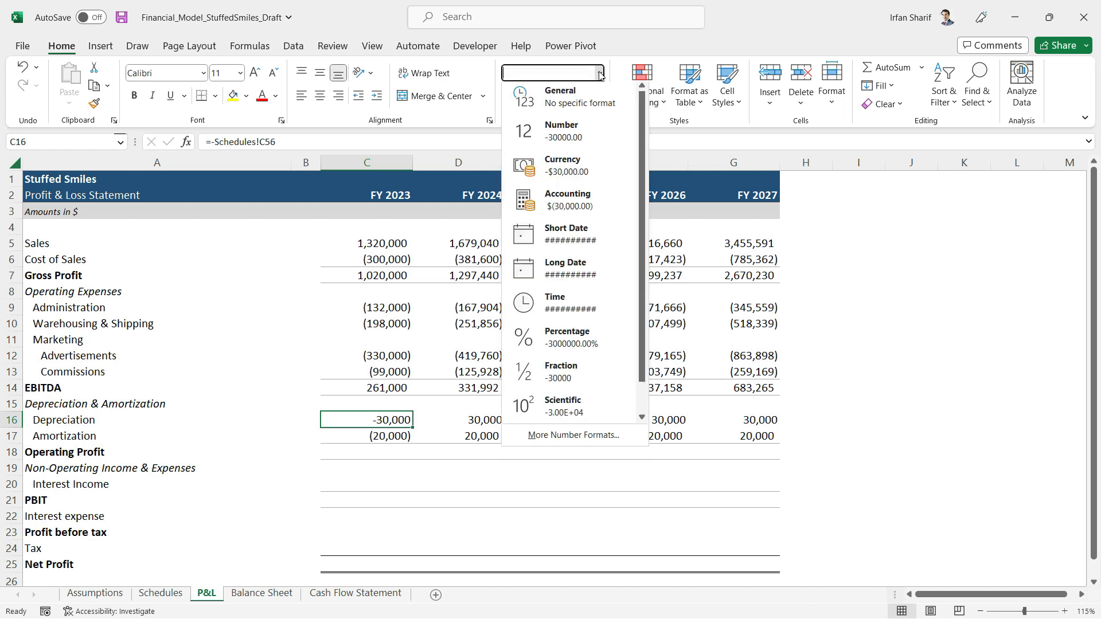
pyautogui.click(571, 131)
pyautogui.click(596, 95)
pyautogui.click(596, 96)
pyautogui.click(557, 96)
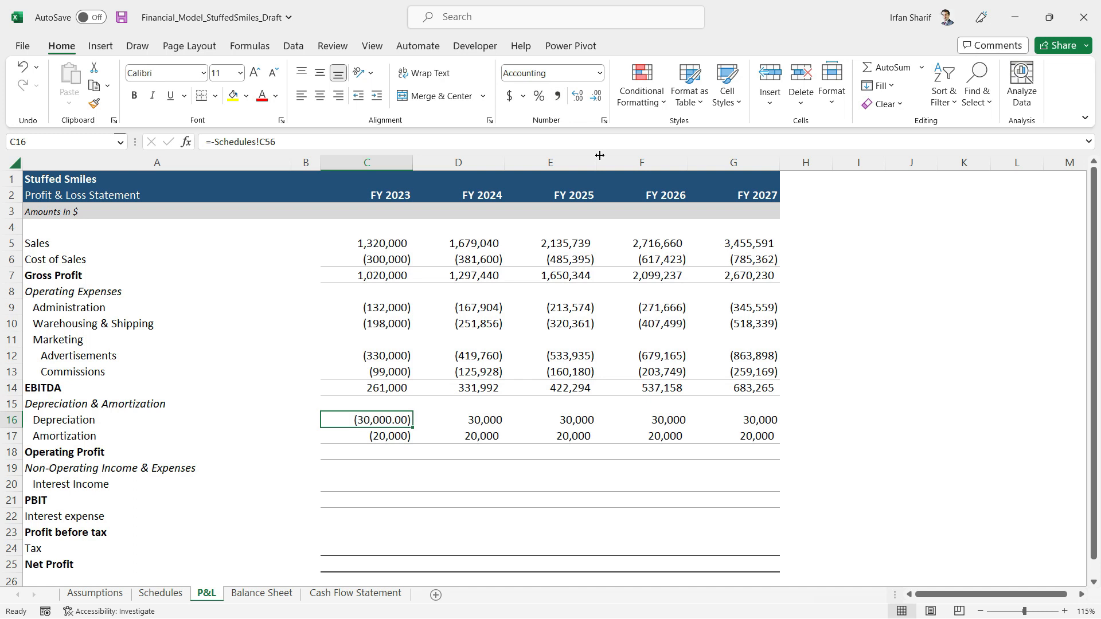
pyautogui.click(597, 96)
pyautogui.click(596, 96)
# - Copy the negative depreciation and amortization formulas in C16:C17 across the remaining years to column G
pyautogui.hotkey('shift', 'Down')
pyautogui.hotkey('ctrl', 'c')
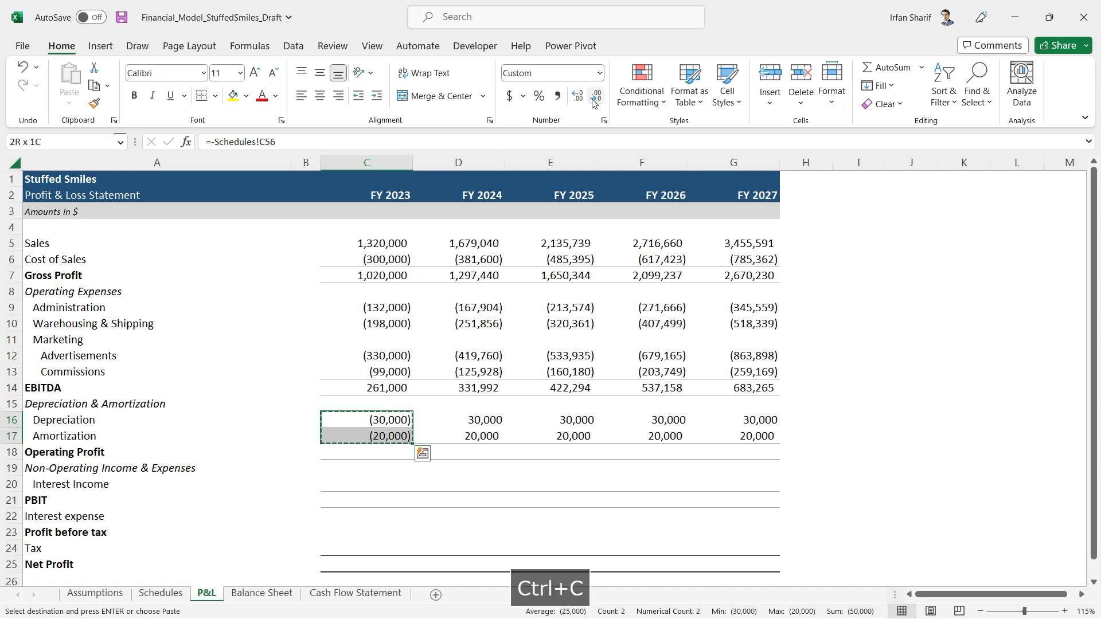
pyautogui.hotkey('shift', 'Right')
pyautogui.hotkey('shift', 'Right')
pyautogui.hotkey('shift', 'Right')
pyautogui.hotkey('shift', 'Right')
pyautogui.hotkey('ctrl', 'v')
pyautogui.press('Escape')
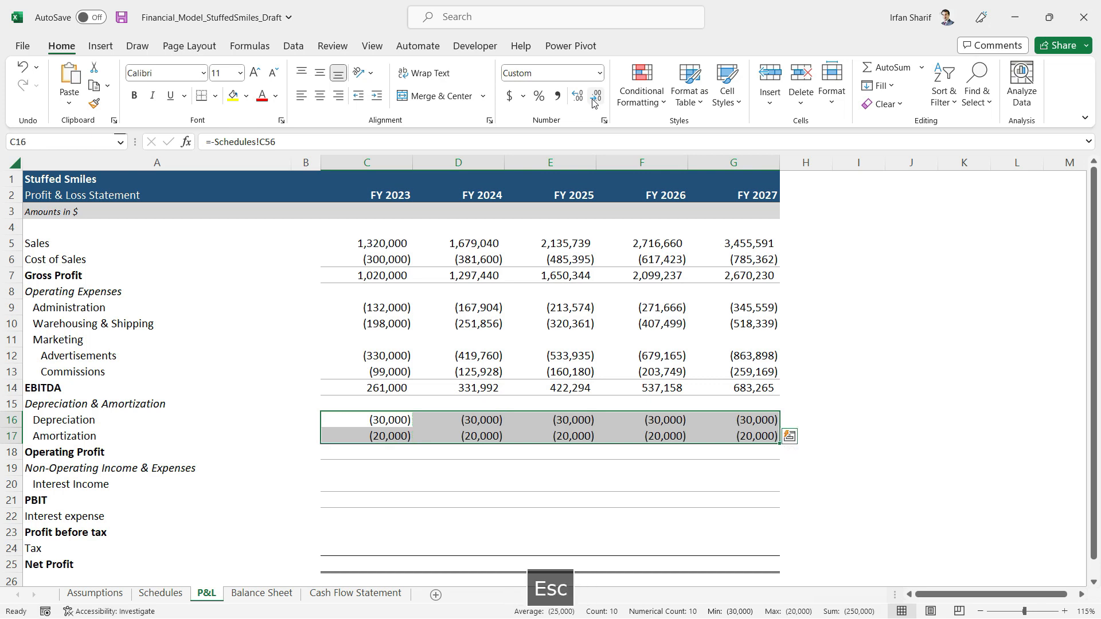
# - Calculate the FY 2023 Operating Profit in C18 with =SUM(C14:C17)
pyautogui.press('Down')
pyautogui.press('Down')
pyautogui.write('=sum')
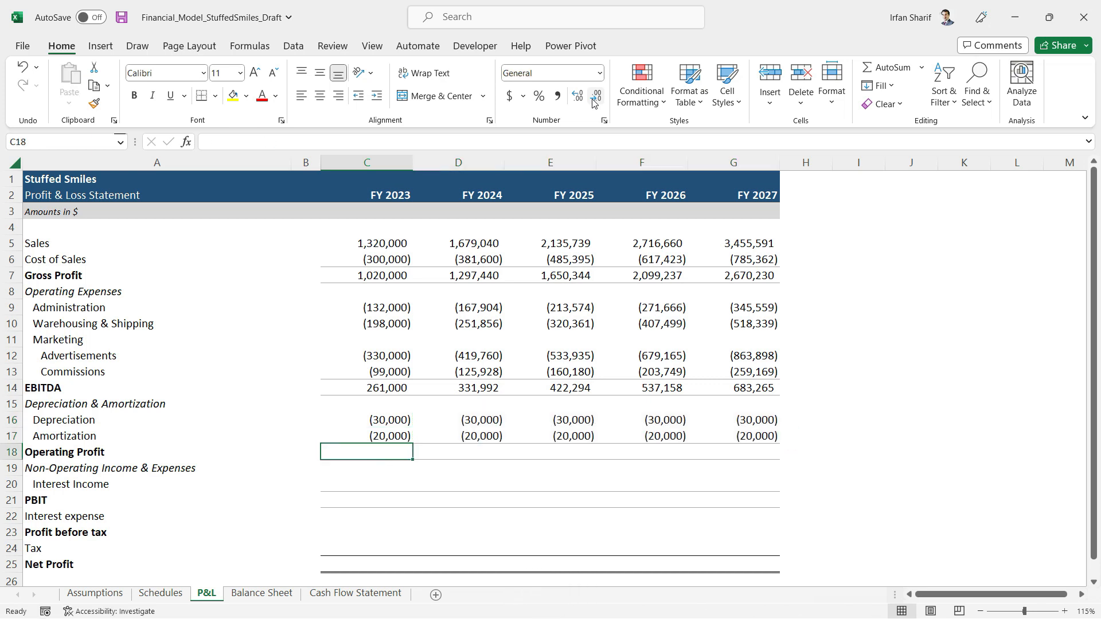
pyautogui.press('Tab')
pyautogui.press('Up')
pyautogui.hotkey('shift', 'Up')
pyautogui.hotkey('shift', 'Up')
pyautogui.hotkey('shift', 'Up')
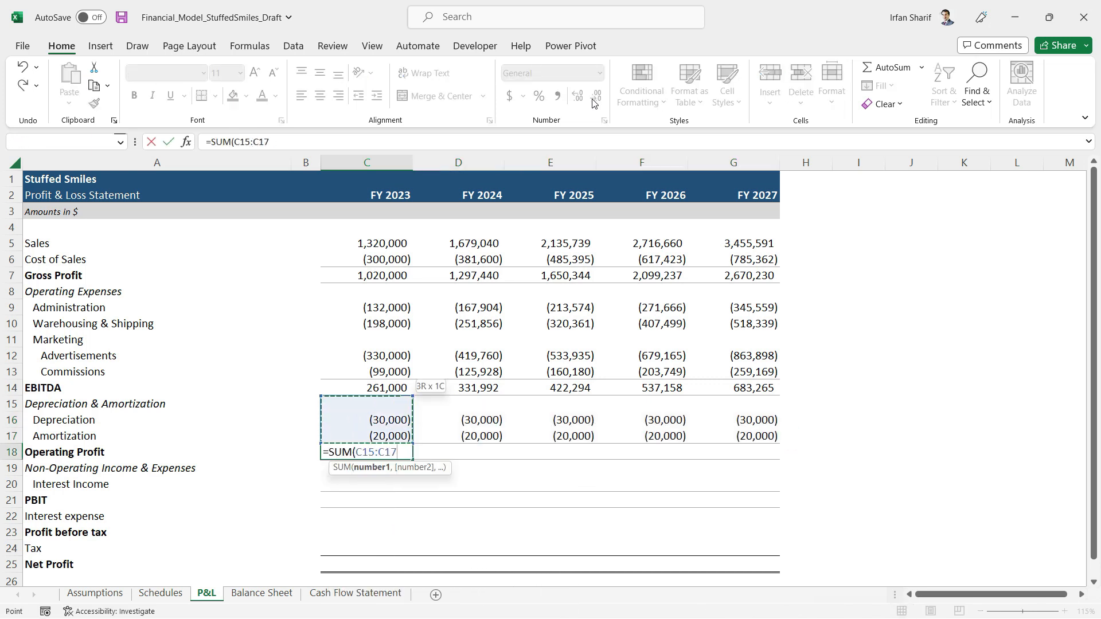
pyautogui.press('Return')
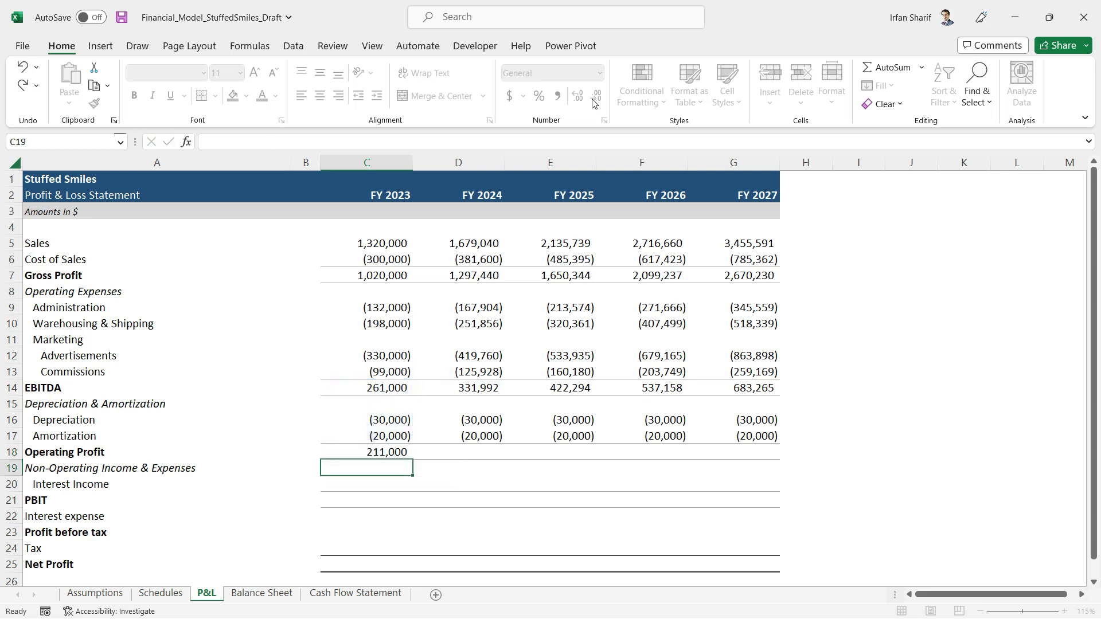
# - Copy the Operating Profit formula in C18 across FY 2024 to FY 2027, through G18
pyautogui.press('Up')
pyautogui.hotkey('ctrl', 'c')
pyautogui.hotkey('shift', 'Right')
pyautogui.hotkey('shift', 'Right')
pyautogui.hotkey('shift', 'Right')
pyautogui.hotkey('shift', 'Right')
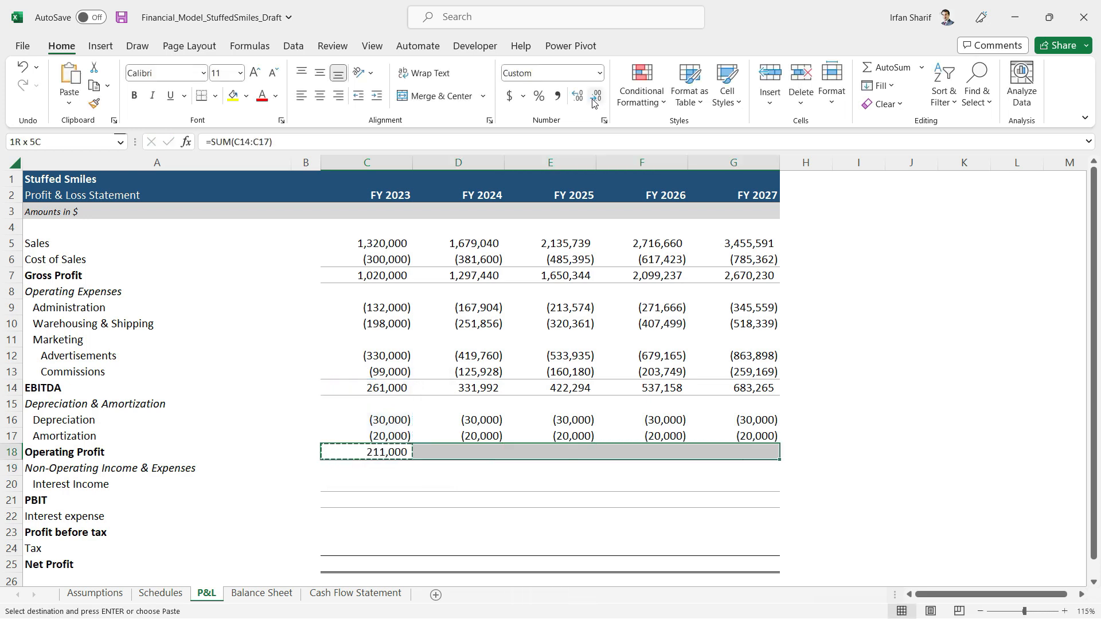
pyautogui.hotkey('ctrl', 'v')
pyautogui.press('Down')
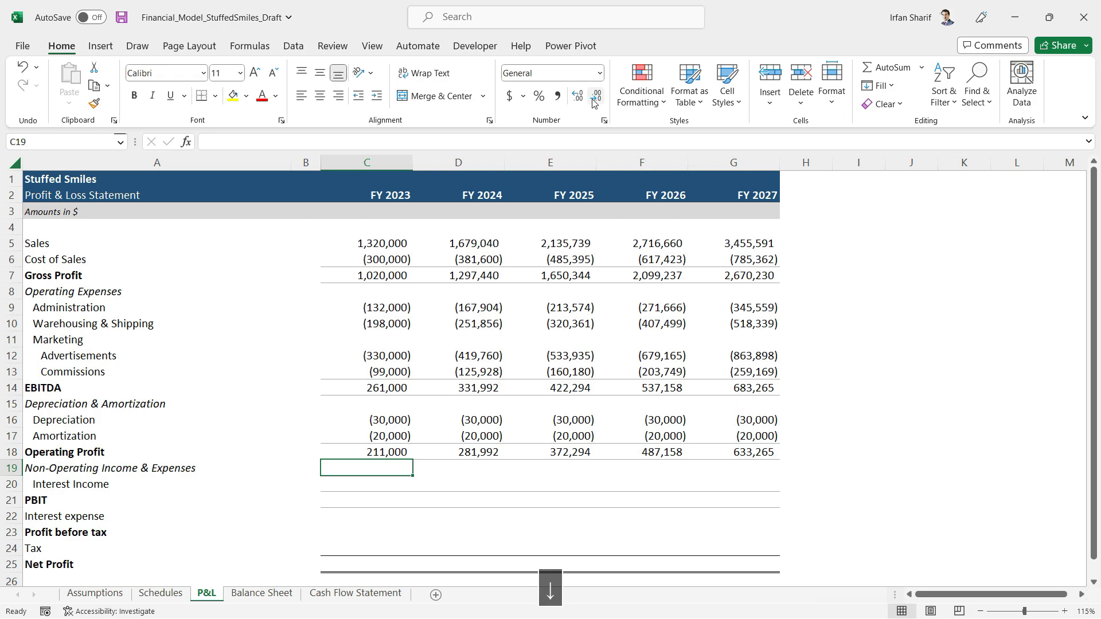